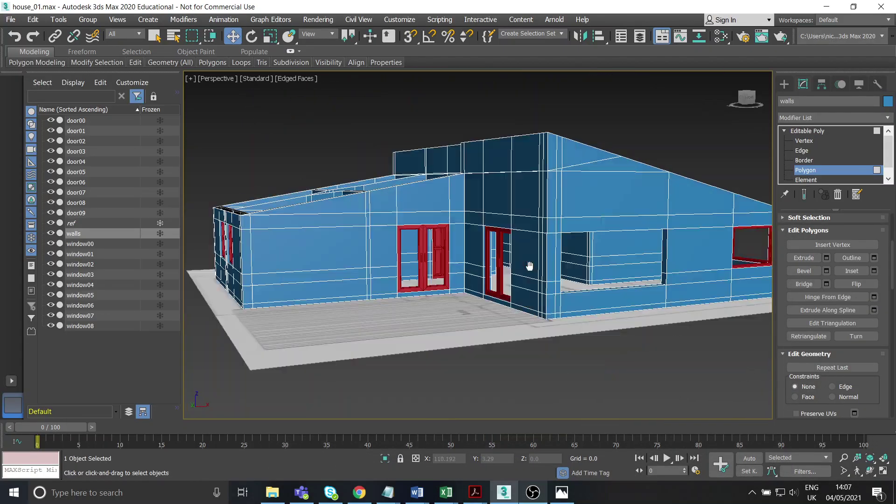
Step: Select the outer wall polygons beside and above the corner double doors, checking the house reference photo for the glazed area
scroll(574, 263, "up", 3)
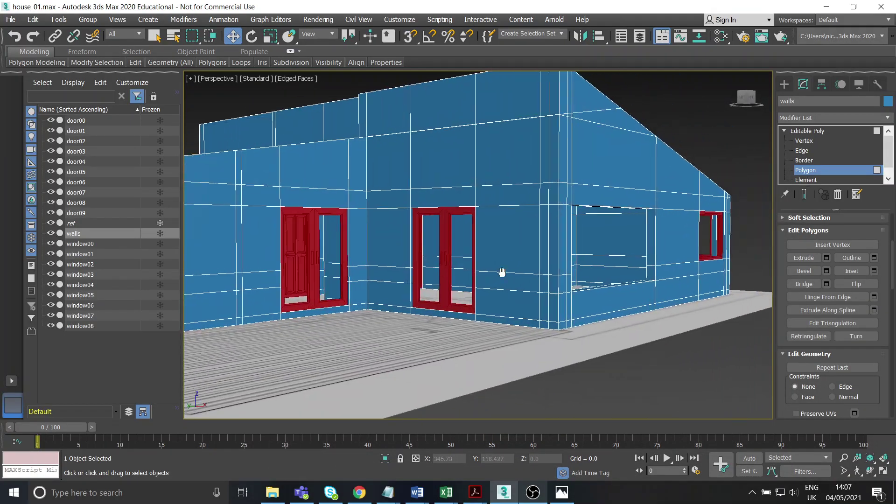
key("shift+z")
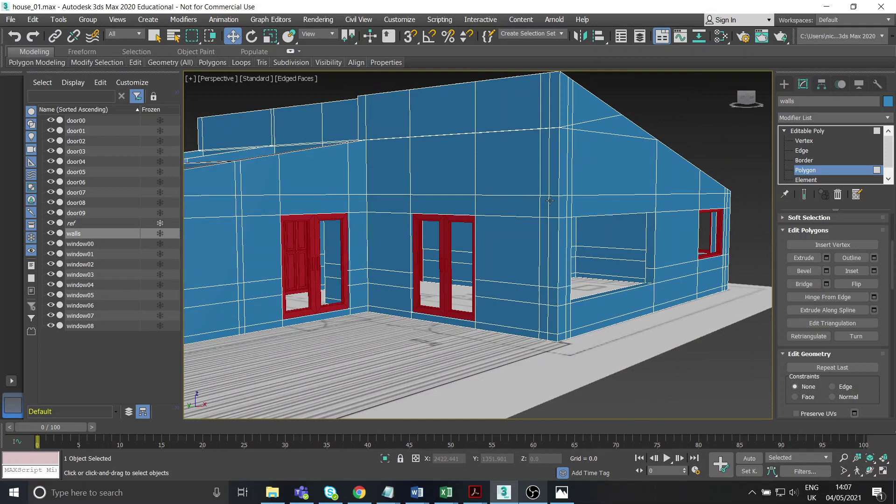
key("shift+z")
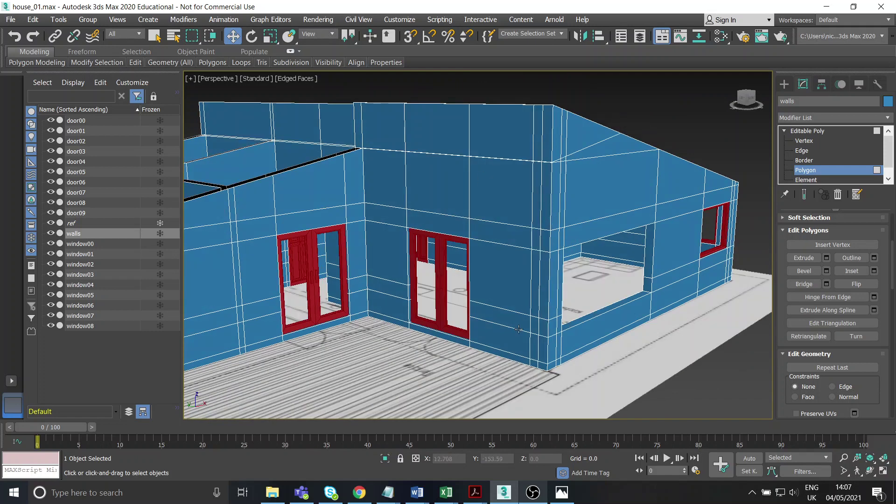
left_click(517, 324)
left_click(563, 489)
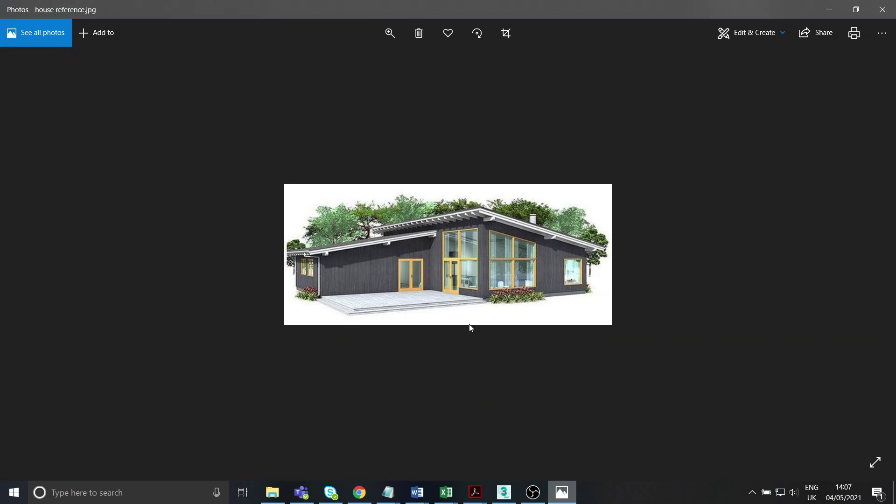
left_click(556, 487)
middle_click_drag(482, 278, 457, 229)
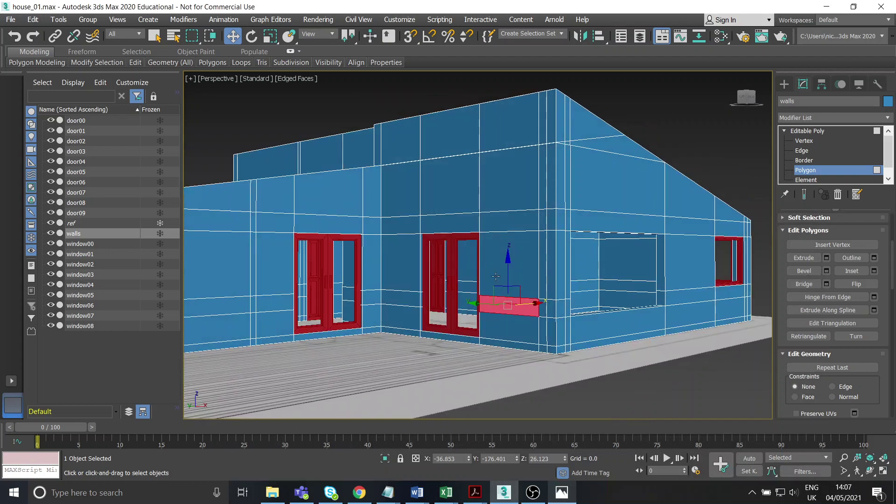
left_click(506, 244, "ctrl")
left_click(517, 223, "ctrl")
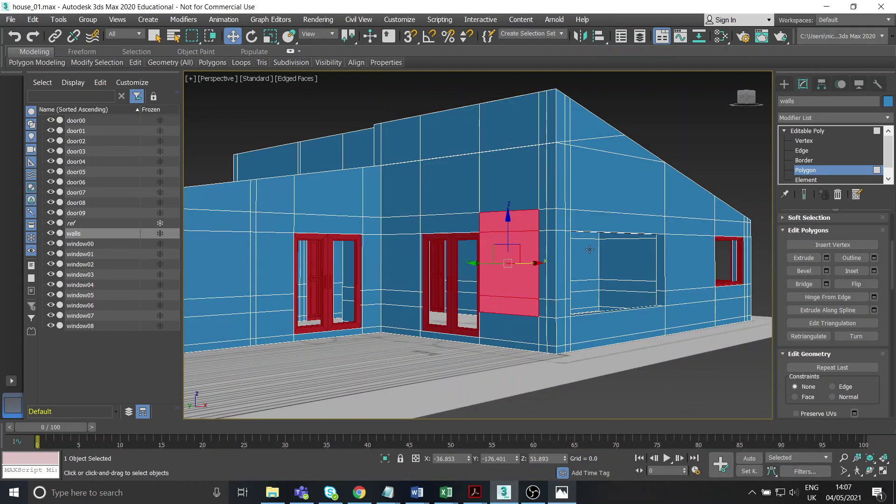
left_click(510, 197, "ctrl")
left_click(469, 198, "ctrl")
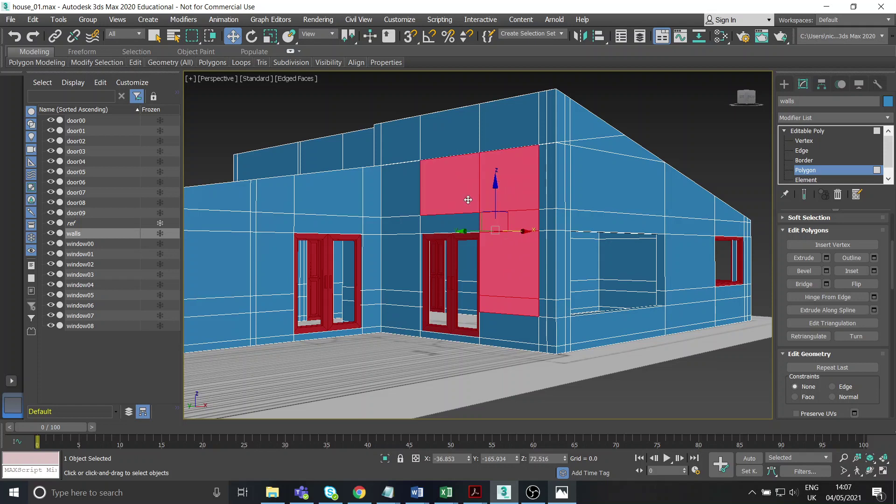
left_click(462, 223, "ctrl")
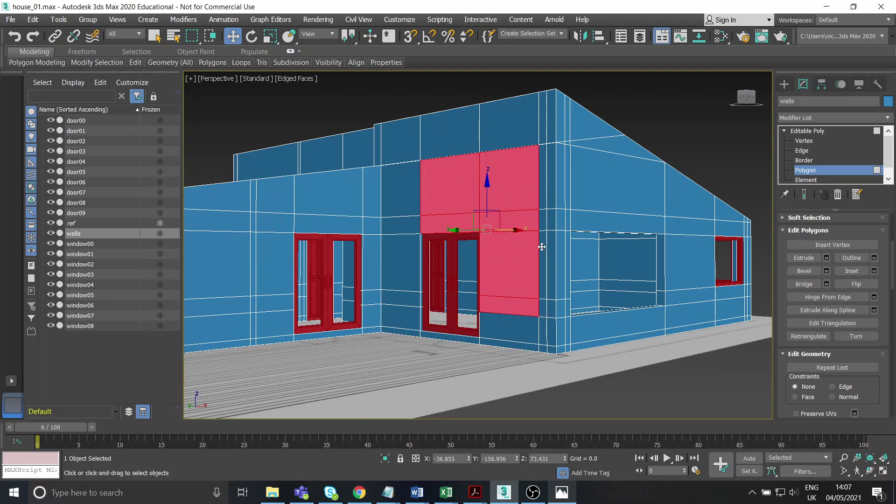
Step: Add the matching inner wall polygons beside and above the doors and bridge both sides to open the wall
middle_click_drag(541, 247, 453, 298, "alt")
left_click(453, 294)
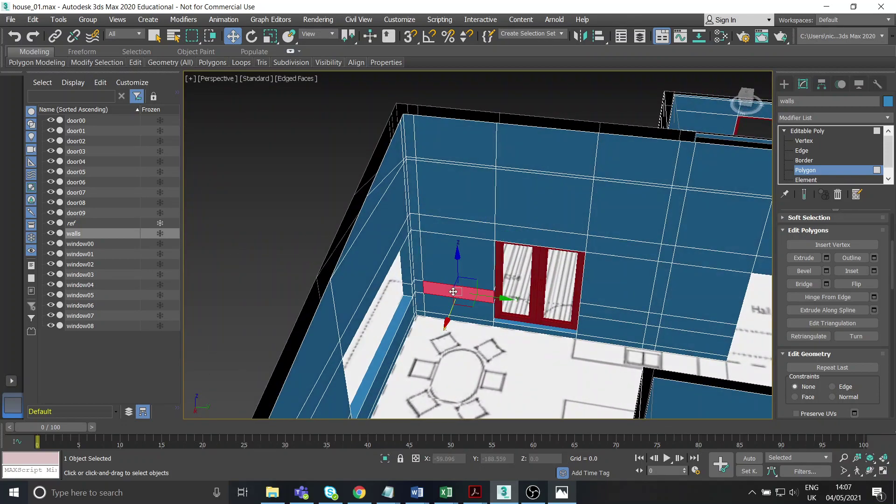
left_click(454, 269, "ctrl")
left_click(457, 224, "ctrl")
left_click(455, 187, "ctrl")
left_click(519, 206, "ctrl")
left_click(536, 239, "ctrl")
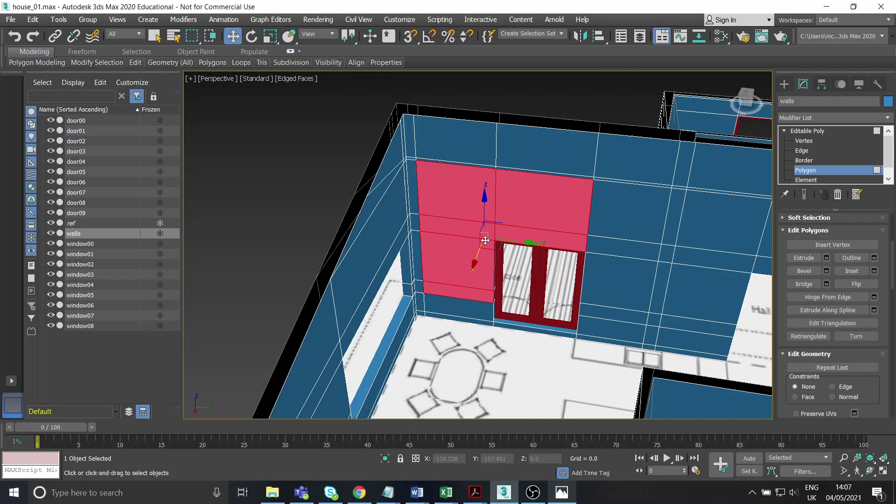
middle_click_drag(536, 239, 406, 243, "alt")
left_click(802, 283)
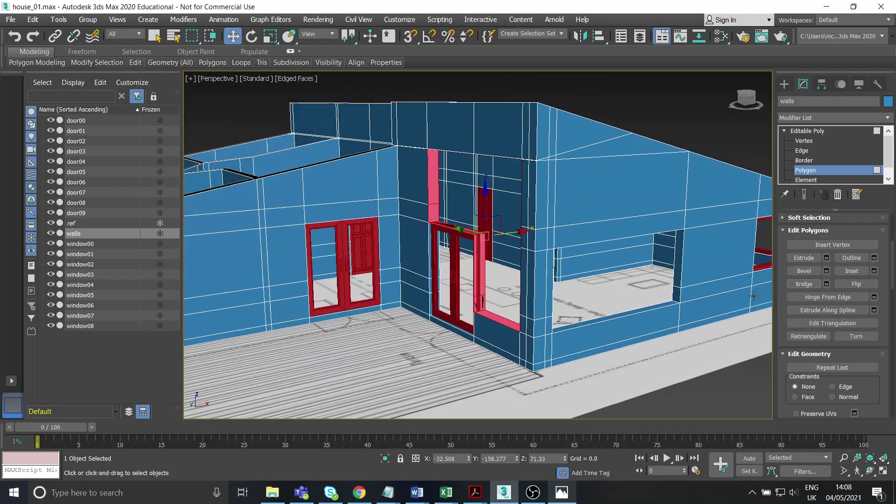
middle_click_drag(620, 288, 589, 283, "alt")
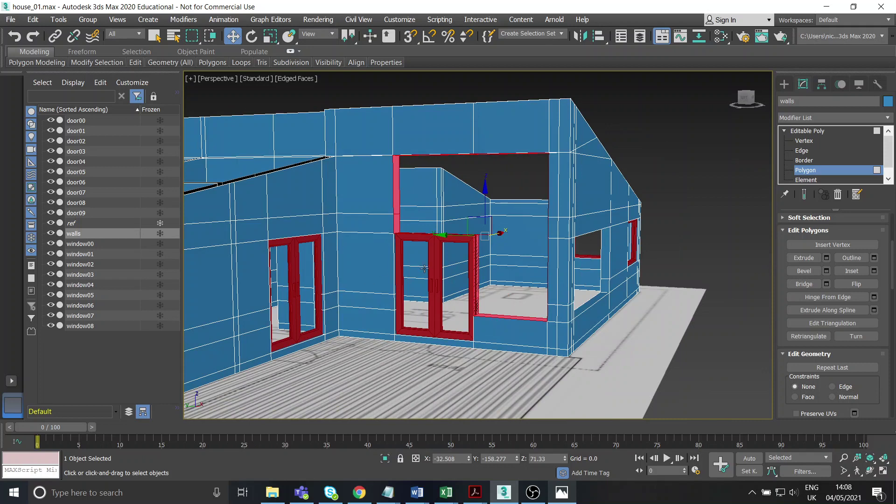
middle_click_drag(424, 268, 540, 186, "alt")
left_click(704, 205)
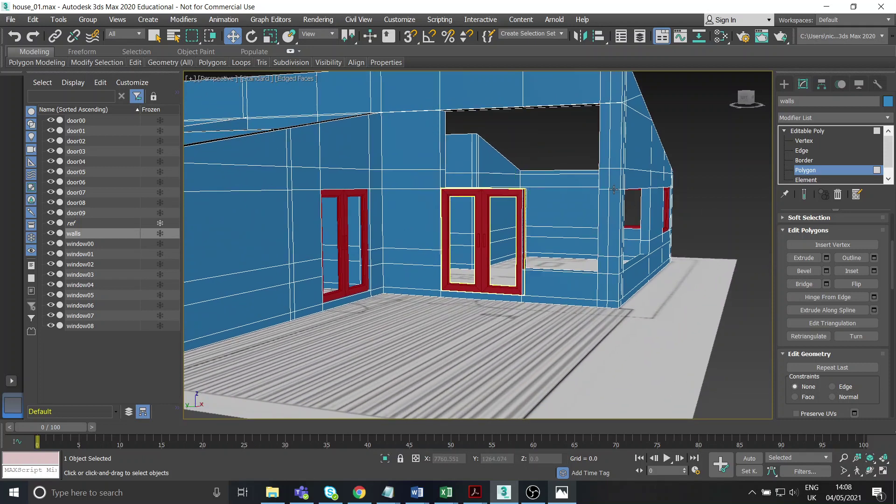
scroll(613, 189, "down", 3)
middle_click_drag(613, 189, 535, 234, "alt")
left_click(598, 206)
scroll(556, 219, "up", 5)
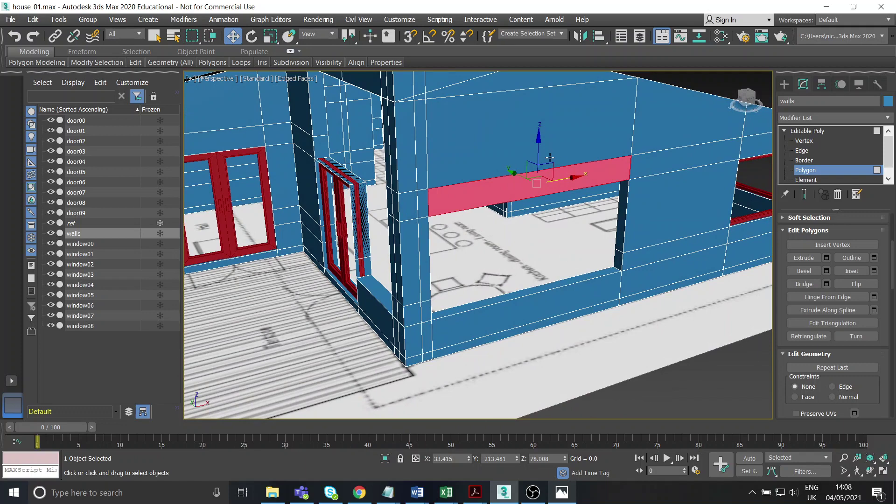
left_click(586, 133, "ctrl")
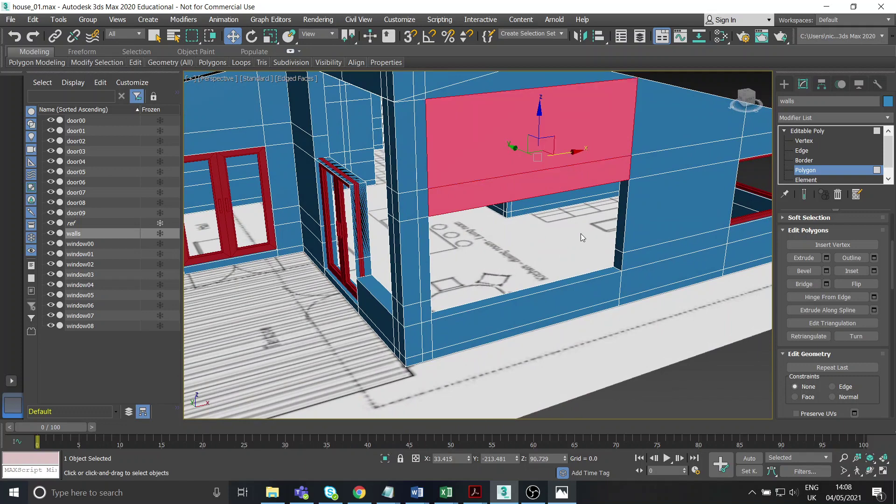
middle_click_drag(553, 215, 549, 184, "alt")
scroll(549, 183, "down", 3)
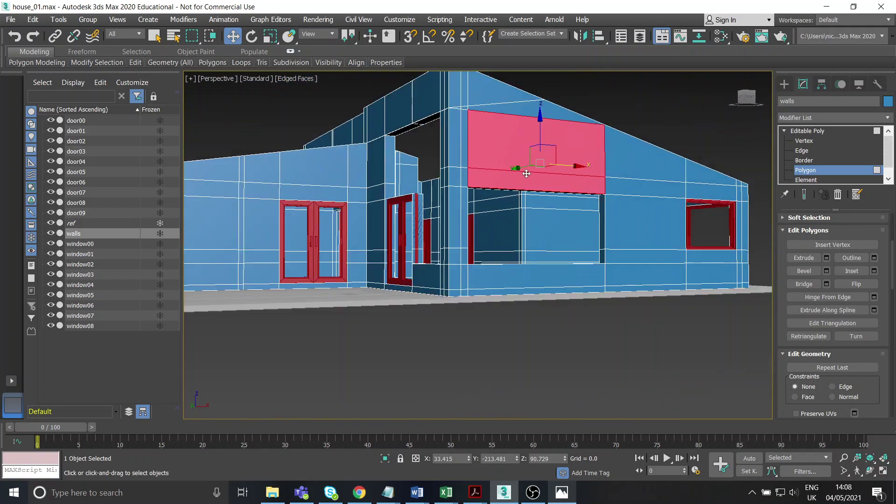
left_click(622, 116)
middle_click_drag(586, 150, 598, 167)
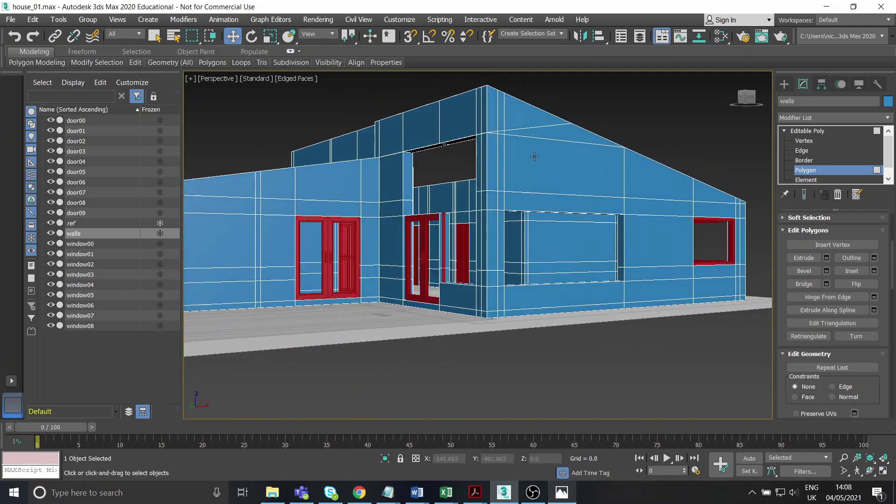
scroll(532, 159, "up", 3)
scroll(483, 154, "down", 2)
Step: Compare the wall polygons above the wide window opening with the sloped glazing in the house reference photo
left_click(467, 160)
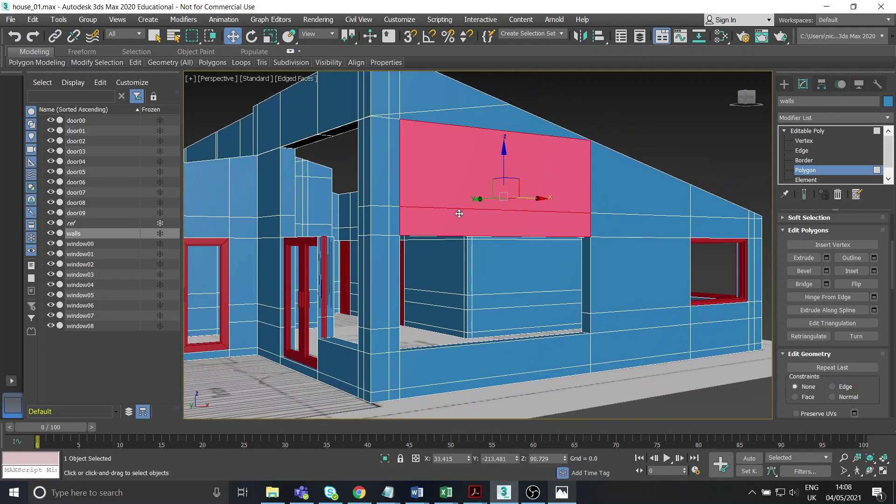
mouse_move(489, 223)
middle_mouse_down("alt")
mouse_move(464, 224)
mouse_move(486, 238)
middle_mouse_up("alt")
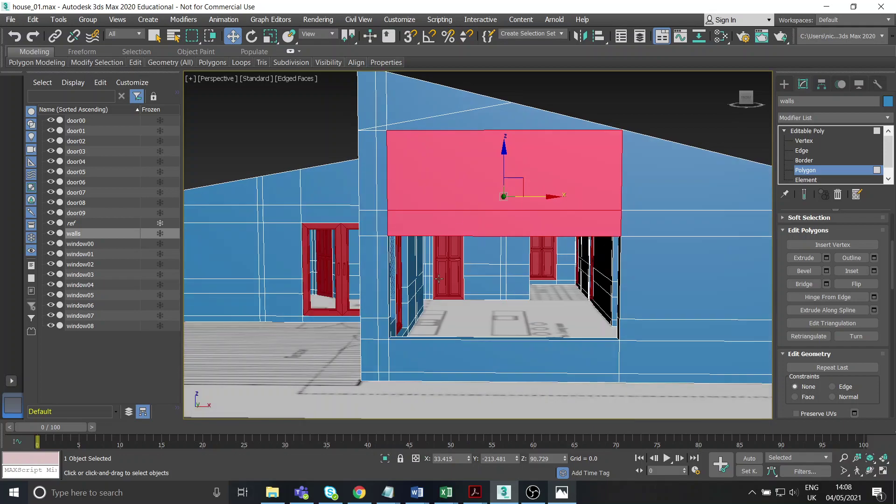
middle_click_drag(439, 279, 535, 361, "alt")
left_click(561, 494)
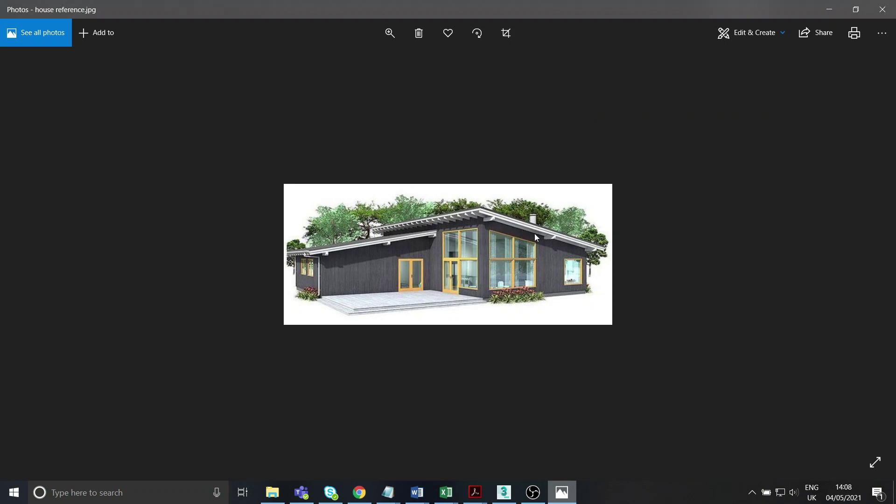
left_click(564, 491)
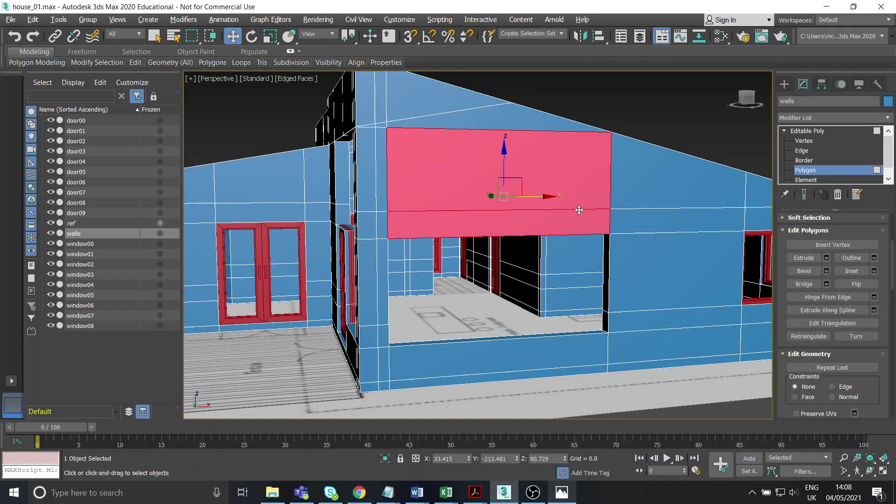
scroll(361, 93, "down", 3)
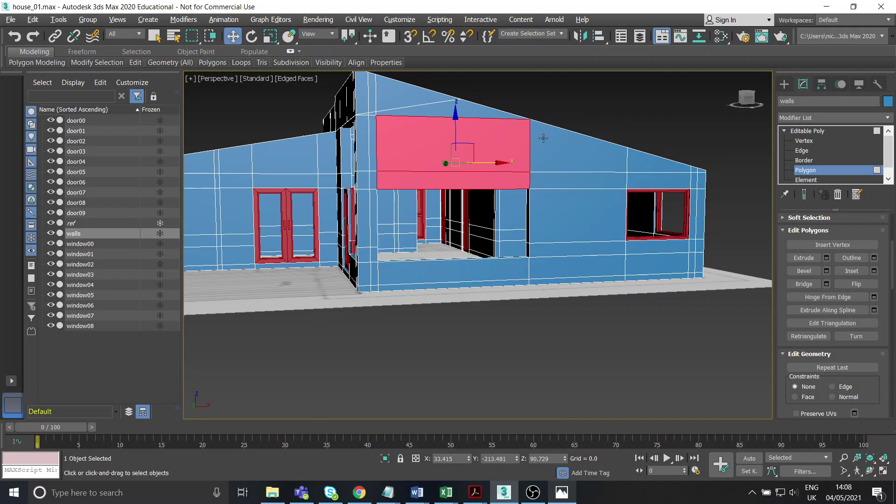
left_click(569, 120)
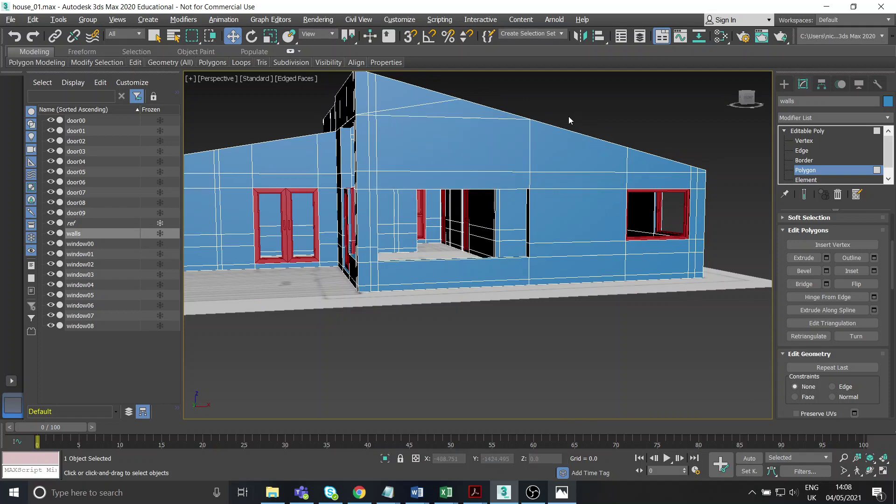
Step: Maximize the Front view with the whole house fitted in it
left_click(883, 471)
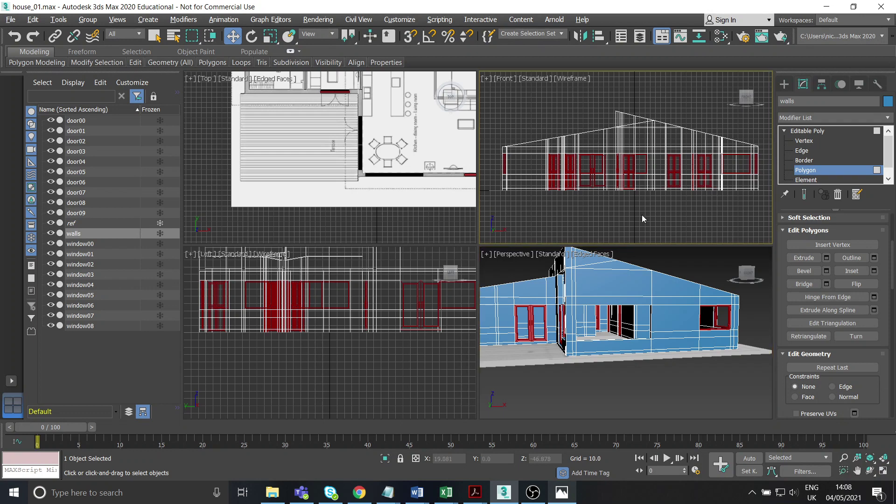
left_click(883, 458)
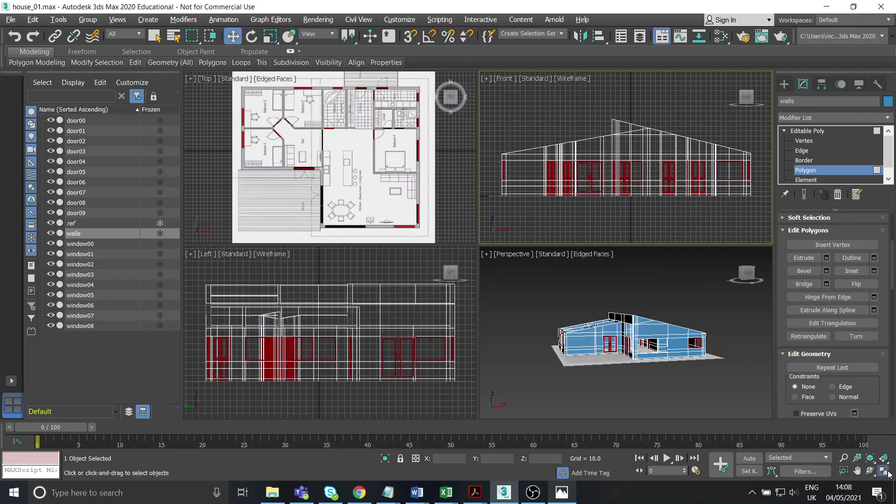
left_click(885, 471)
middle_click_drag(442, 222, 446, 211)
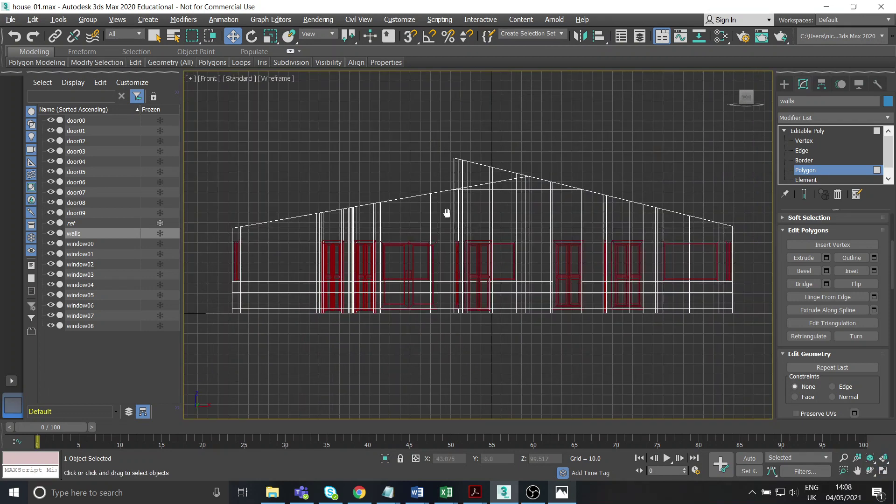
Step: Switch the walls to edge level and start QuickSlice over the sloped roof section in the Front view
left_click(803, 151)
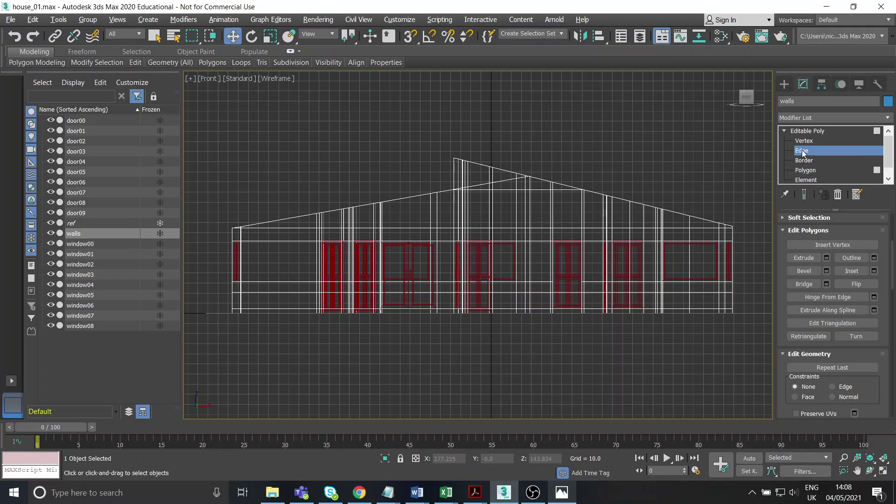
scroll(825, 326, "down", 5)
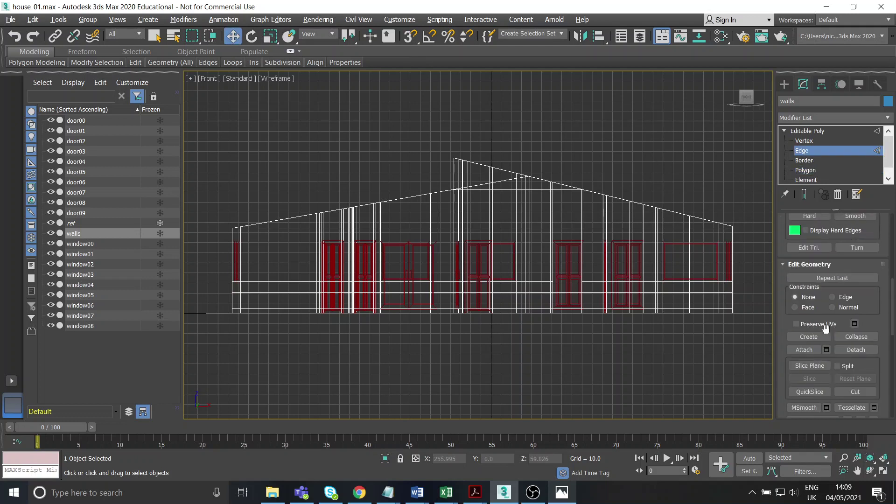
scroll(826, 329, "down", 2)
left_click(809, 350)
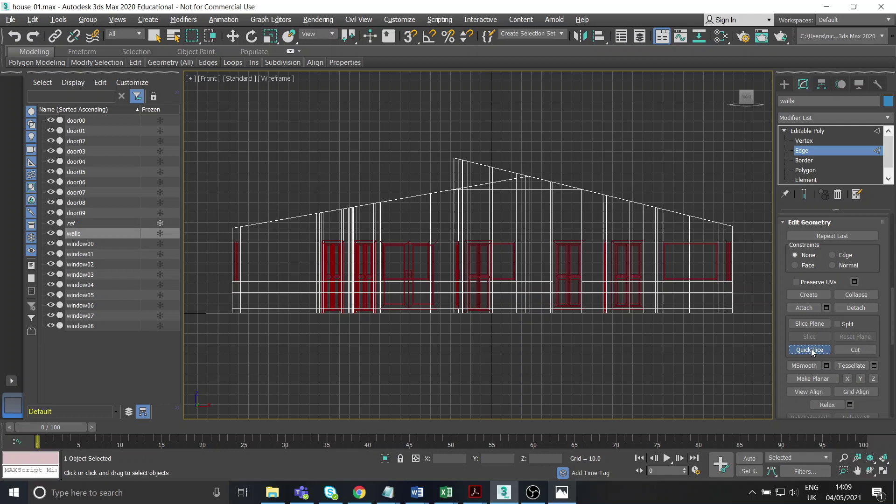
middle_click_drag(695, 284, 673, 279)
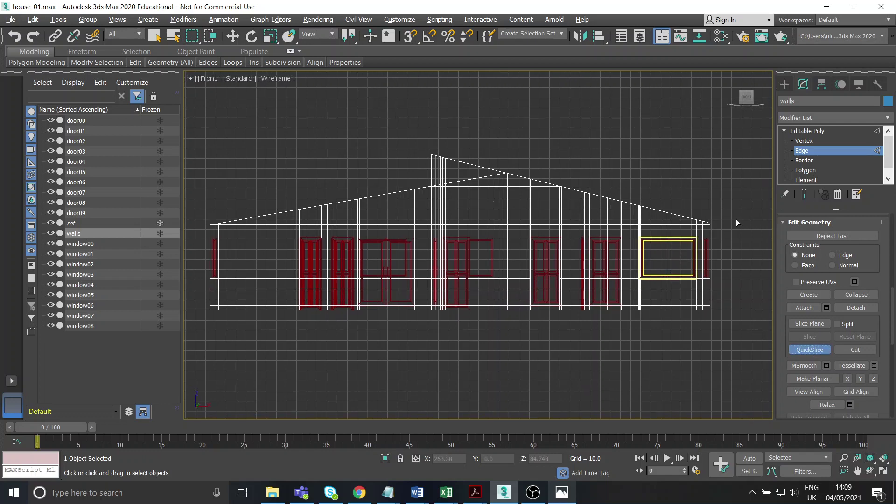
middle_click_drag(624, 234, 592, 232)
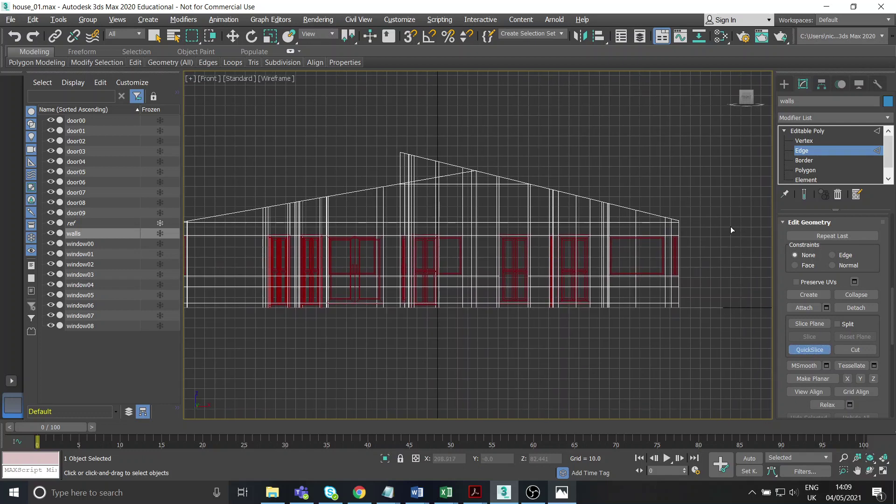
scroll(684, 189, "up", 3)
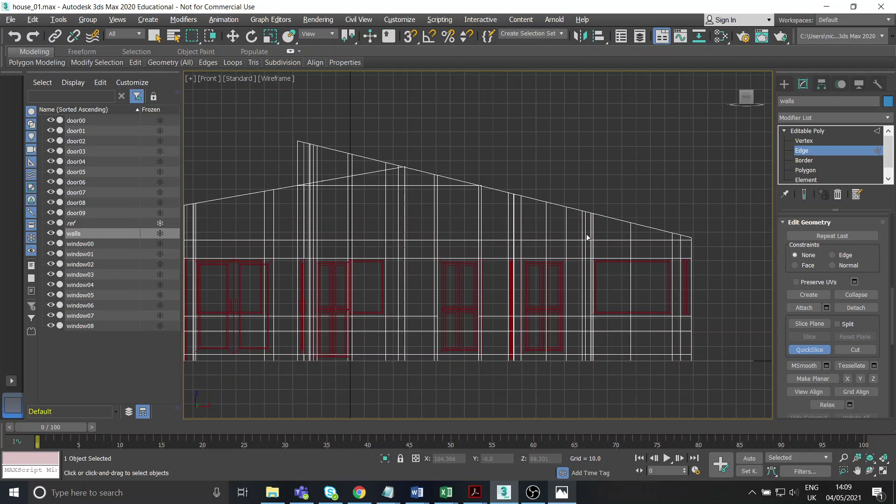
Step: Check the house reference photo for the slope and height of the large gable window's top edge
left_click(561, 492)
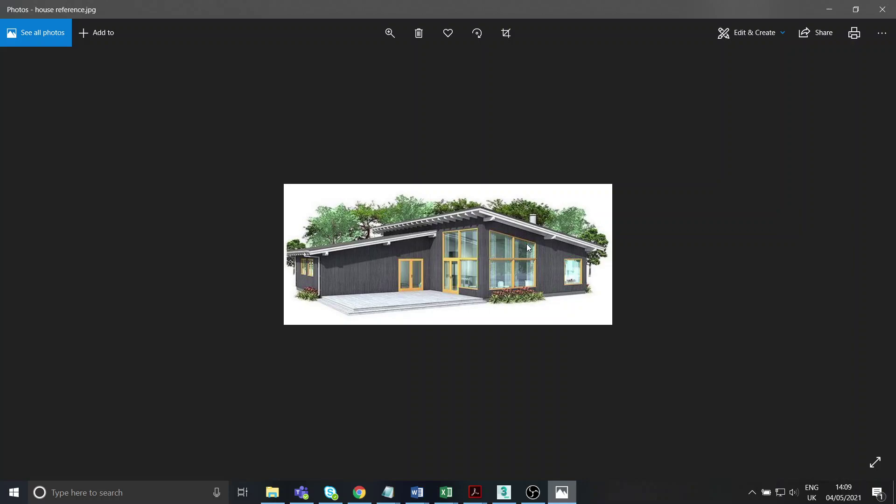
left_click(569, 493)
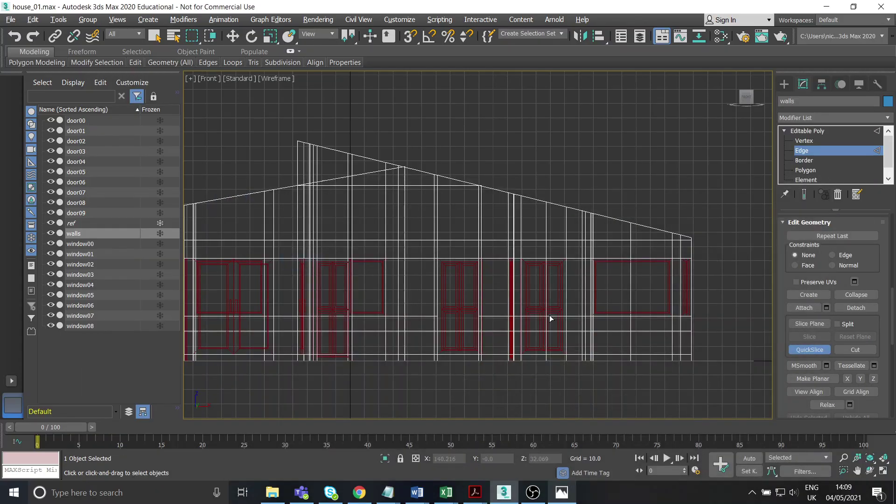
left_click(573, 498)
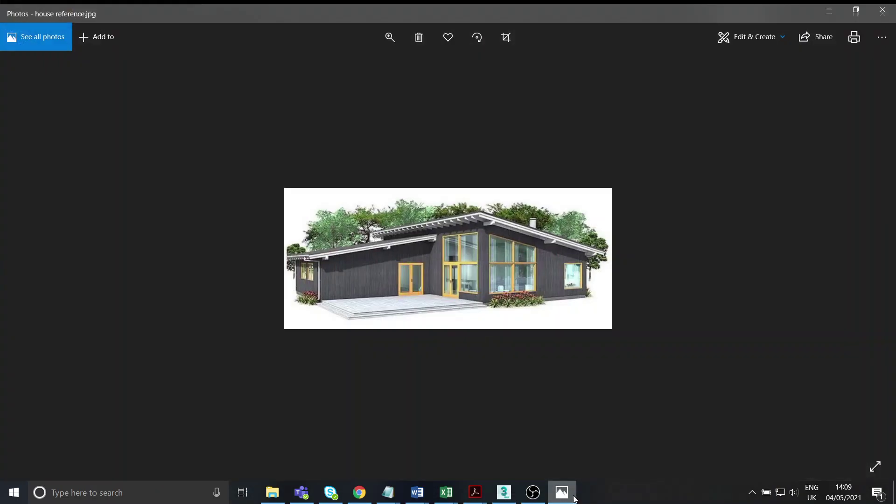
left_click(573, 499)
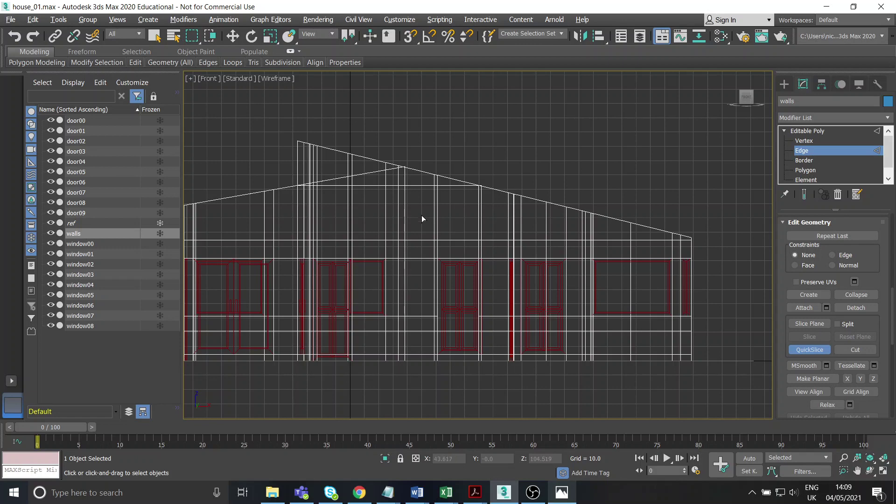
Step: Leave QuickSlice and select the top edge of the corner door opening to locate its height in the maximized Front view
key("alt+w")
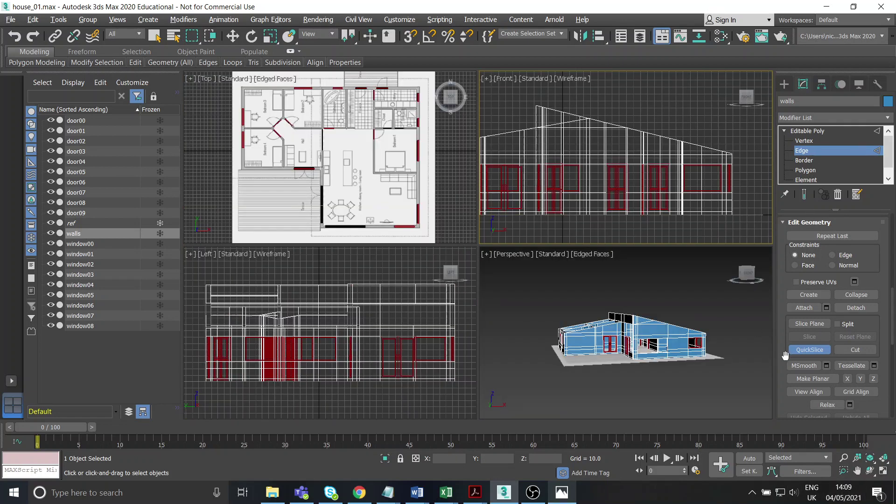
left_click(797, 352)
scroll(625, 339, "up", 5)
middle_click_drag(626, 340, 654, 340, "alt")
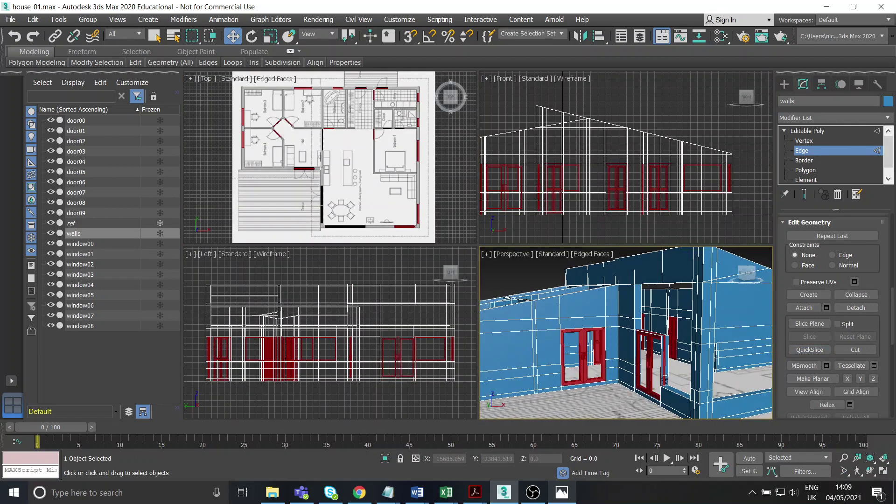
scroll(669, 288, "up", 4)
left_click(669, 271)
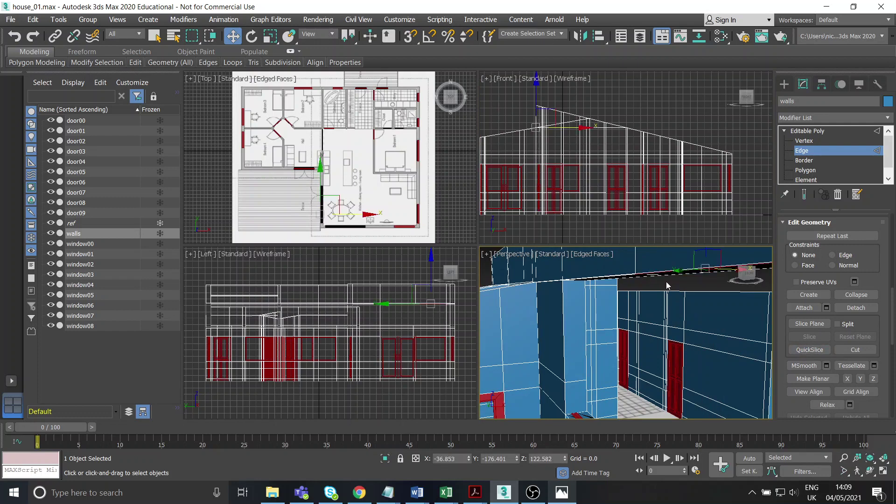
right_click(566, 164)
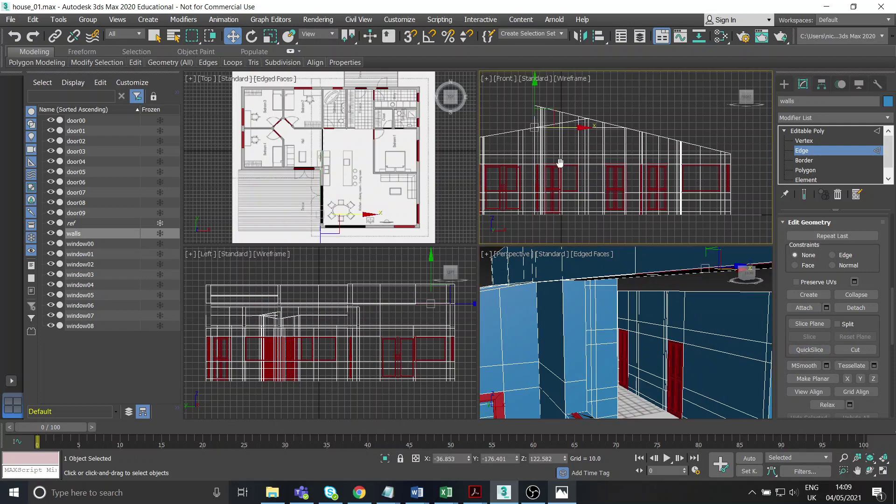
left_click(884, 470)
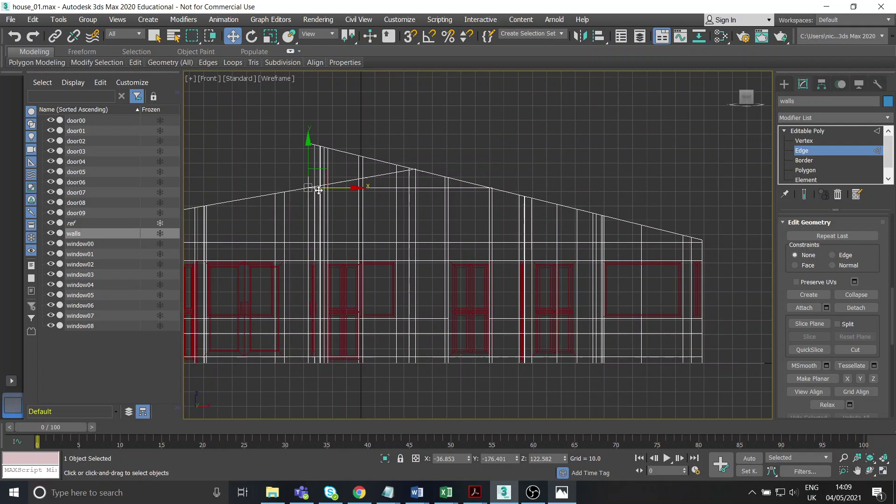
left_click(460, 147)
middle_click_drag(476, 203, 485, 206)
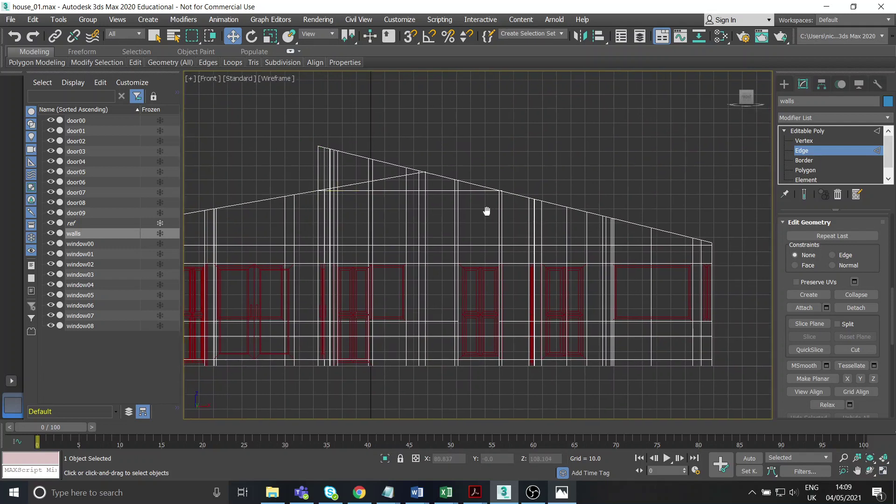
Step: QuickSlice the walls along a line parallel to the right-hand roof slope, starting about midway between the peak and the door opening's top
left_click(810, 349)
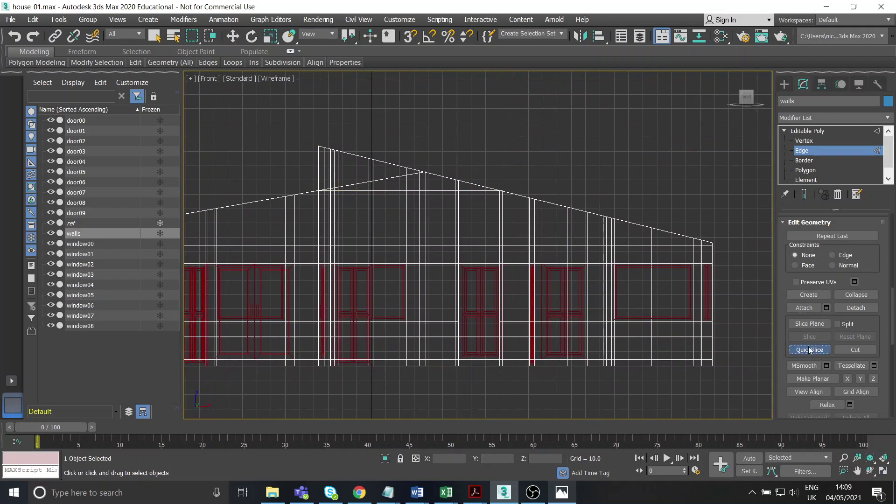
middle_click_drag(581, 204, 573, 200)
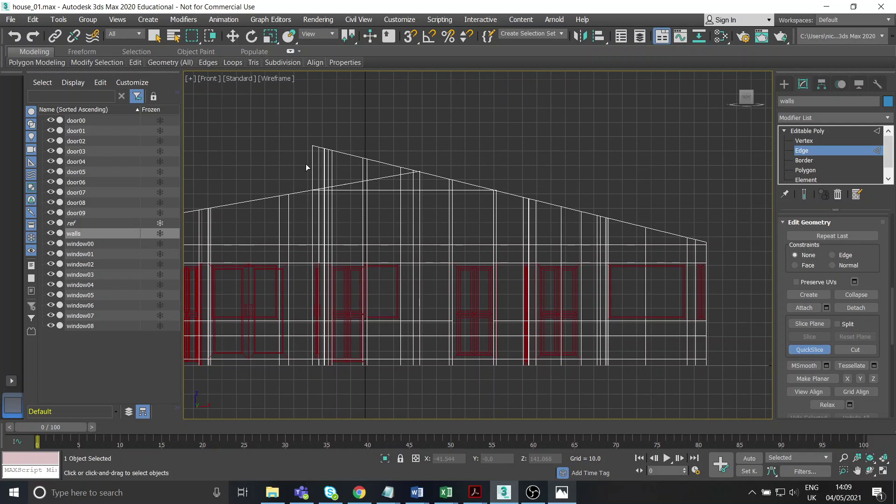
left_click(305, 166)
left_click(756, 275)
left_click(789, 349)
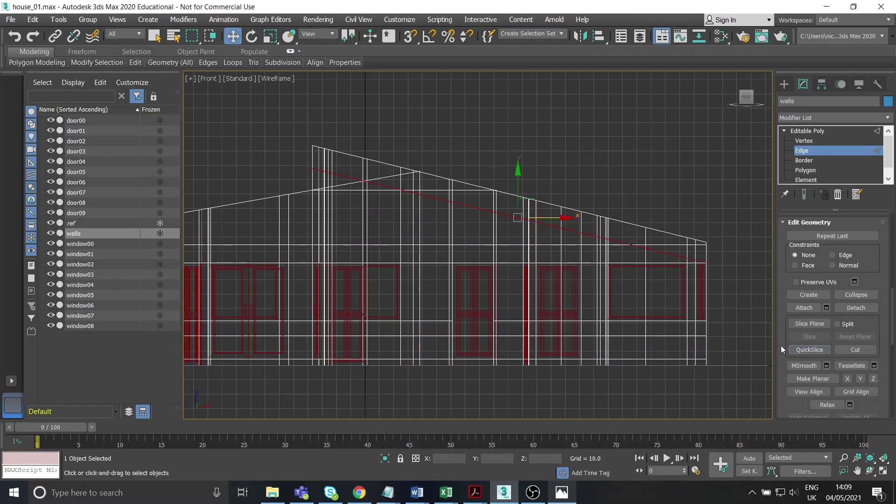
Step: Select the outer wall polygons between the sloped slice and the wide window opening in the maximized Perspective view
left_click(884, 471)
right_click(682, 332)
left_click(883, 470)
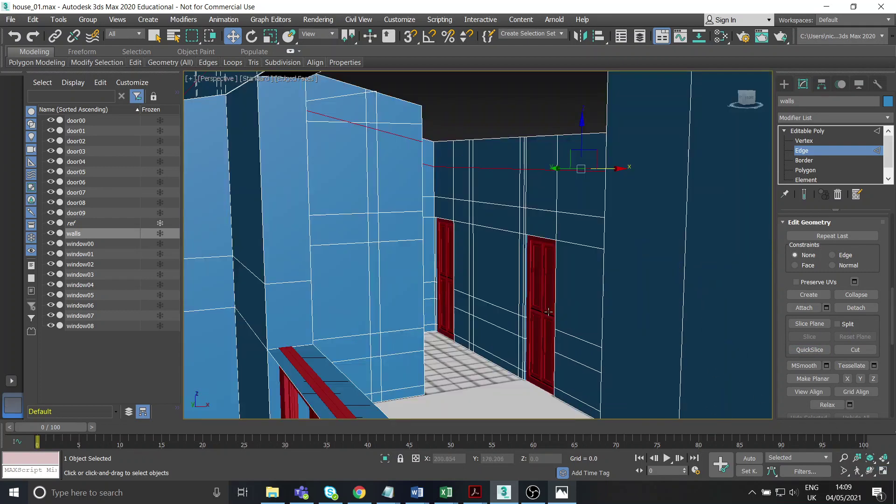
scroll(646, 322, "down", 5)
middle_click_drag(722, 310, 557, 241)
left_click(810, 171)
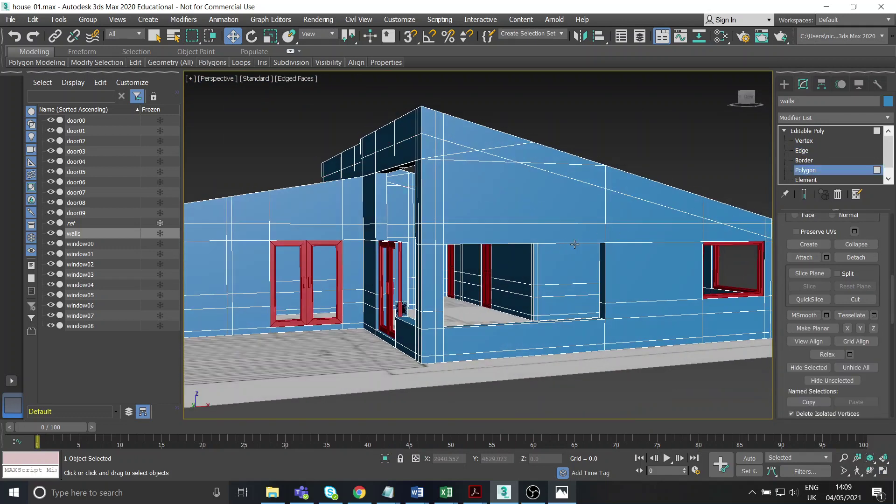
left_click(523, 190)
left_click(477, 156, "ctrl")
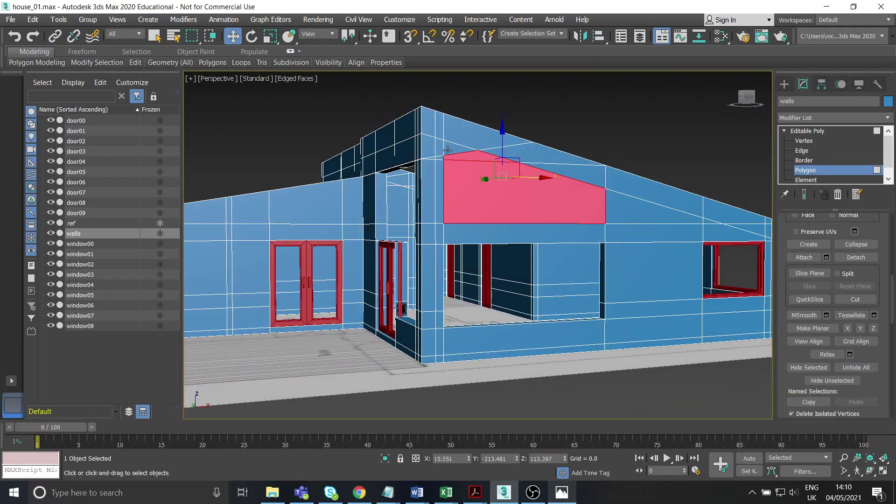
left_click(481, 236, "ctrl")
middle_click_drag(535, 235, 550, 240, "alt")
mouse_move(495, 178)
middle_mouse_down("alt")
mouse_move(513, 178)
mouse_move(495, 177)
middle_mouse_up("alt")
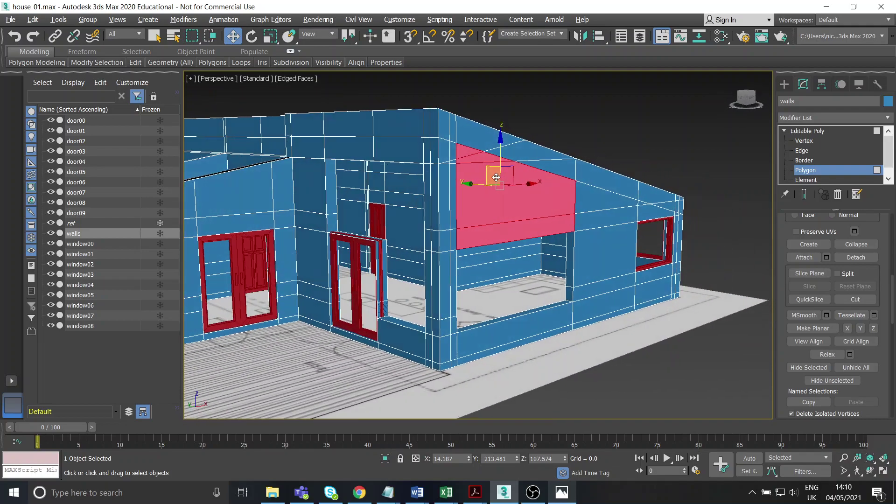
Step: Compare the selected gable area and the corner door opening's top with the glazing heights in the house reference photo
left_click(568, 499)
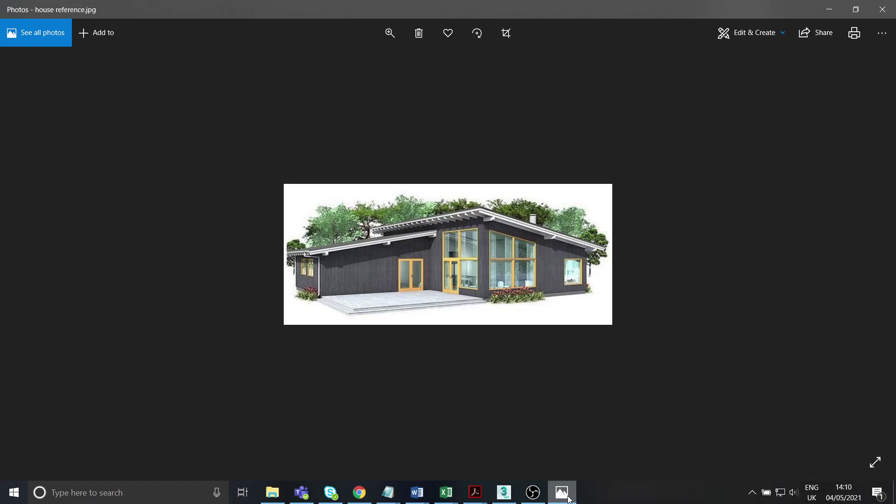
left_click(568, 497)
middle_click_drag(508, 238, 491, 215, "alt")
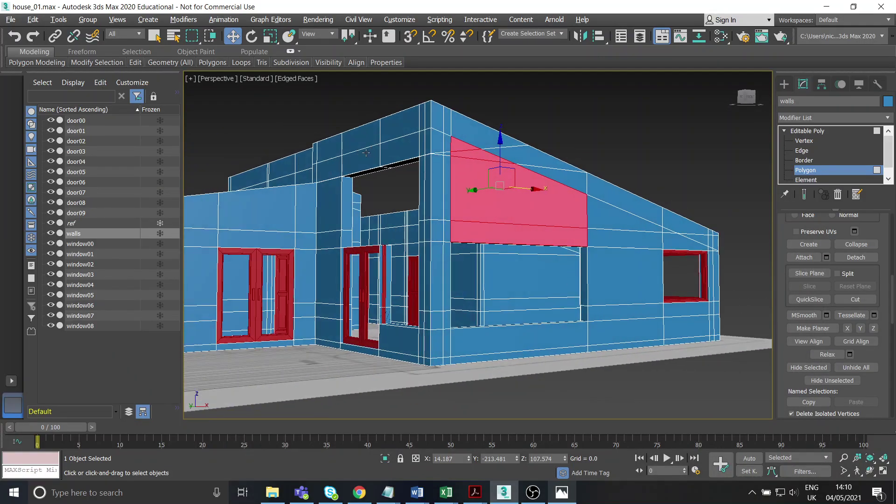
left_click(562, 493)
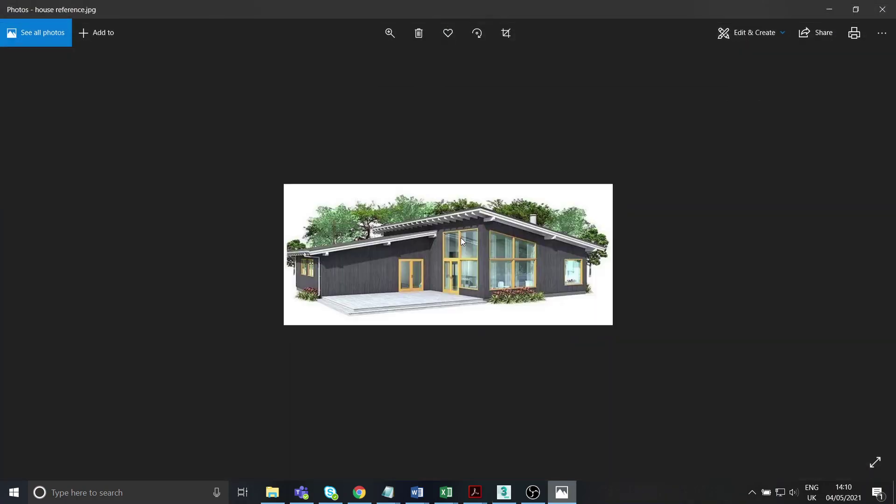
left_click(567, 490)
mouse_move(367, 205)
middle_mouse_down()
mouse_move(400, 210)
mouse_move(363, 205)
middle_mouse_up()
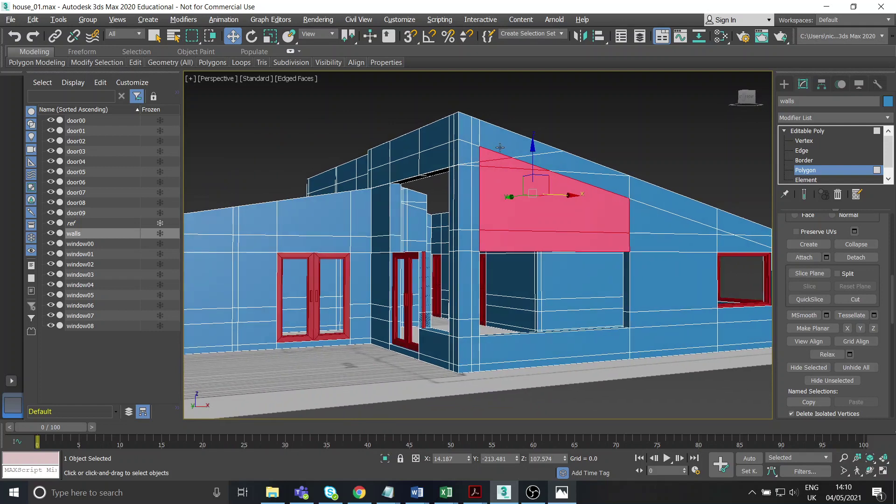
left_click(562, 492)
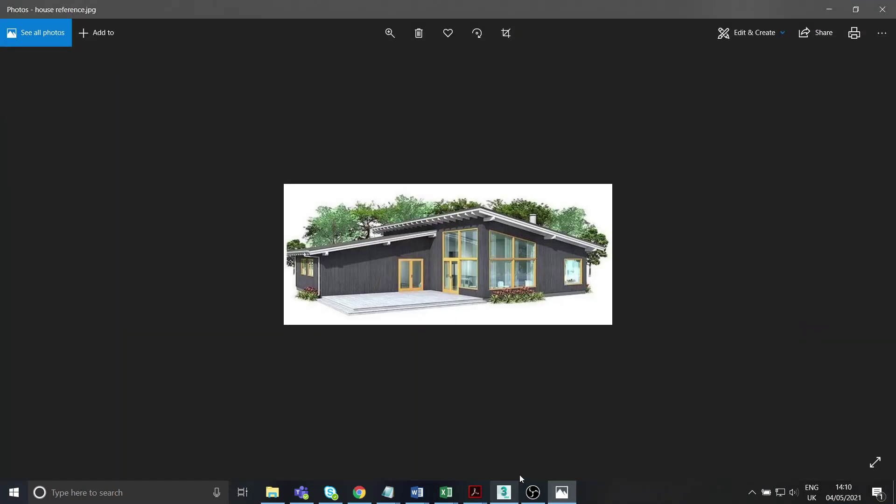
left_click(561, 493)
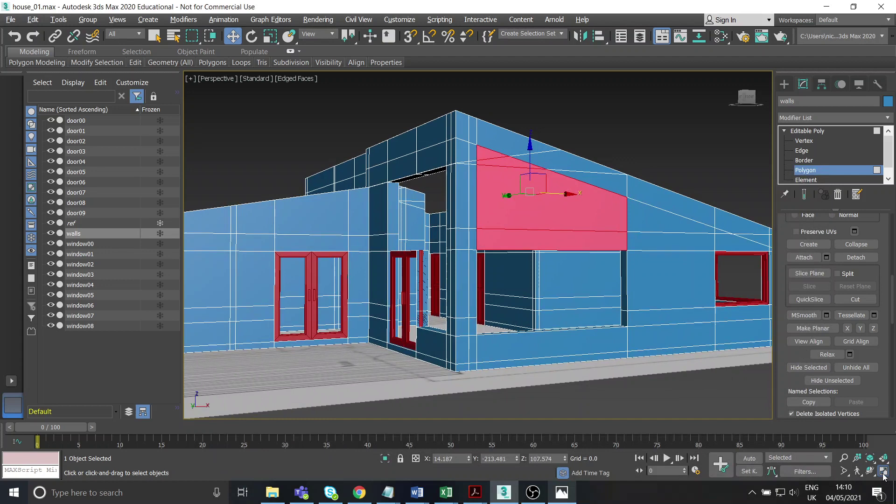
Step: Undo the gable polygon selection and the sloped slice across the walls
left_click(883, 471)
right_click(613, 212)
key("ctrl+z")
key("ctrl+z")
key("ctrl+z")
key("ctrl+z")
key("ctrl+z")
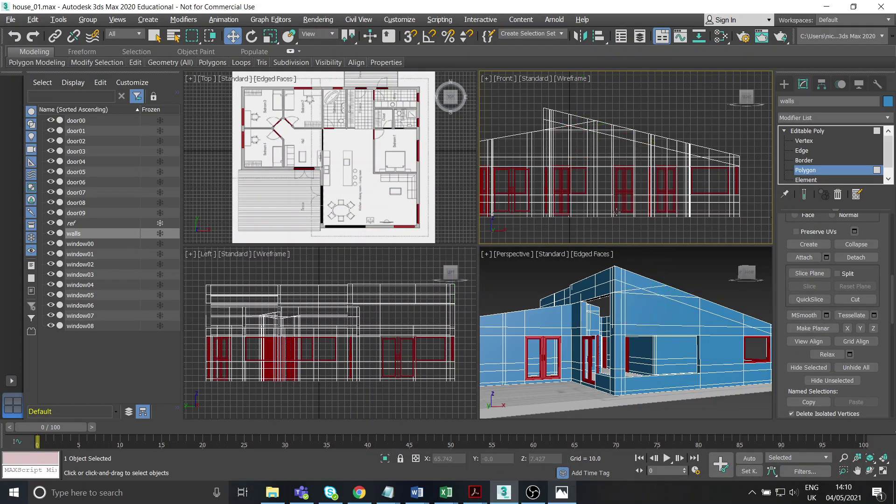
Step: QuickSlice the walls at edge level parallel to the right-hand roof slope, starting level with the corner door opening's top edge
left_click(801, 151)
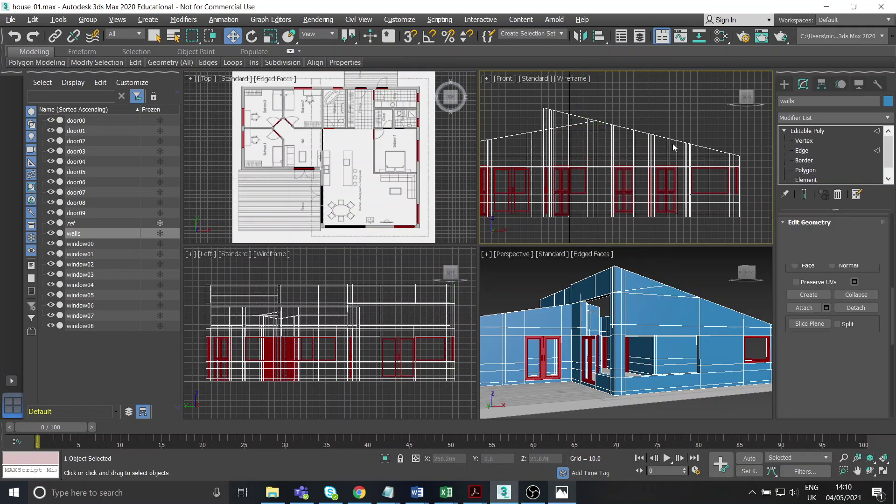
middle_click_drag(673, 144, 684, 142)
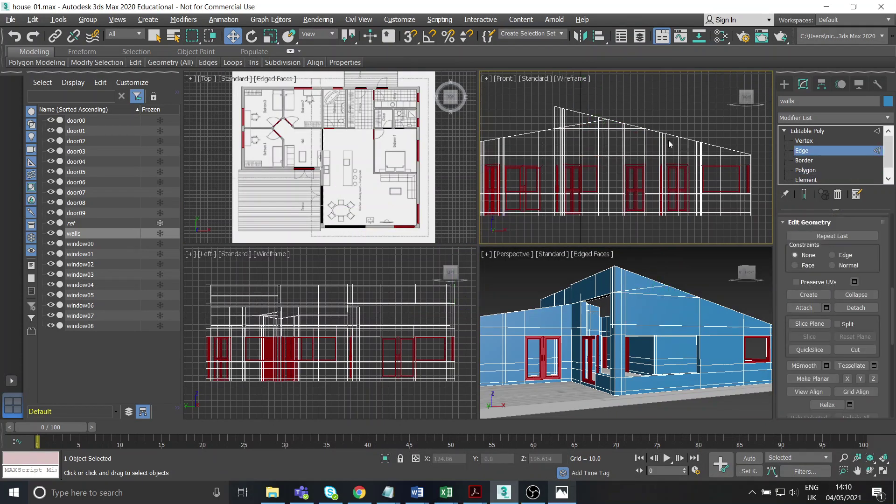
left_click(812, 351)
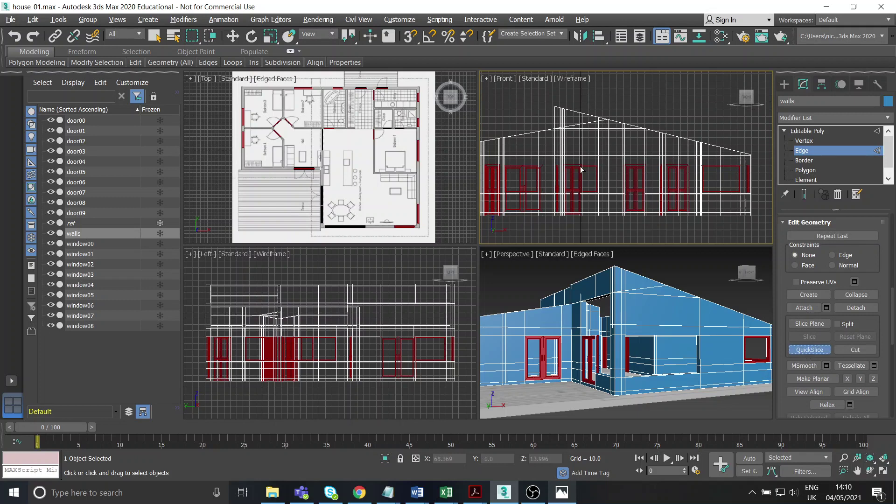
left_click(882, 471)
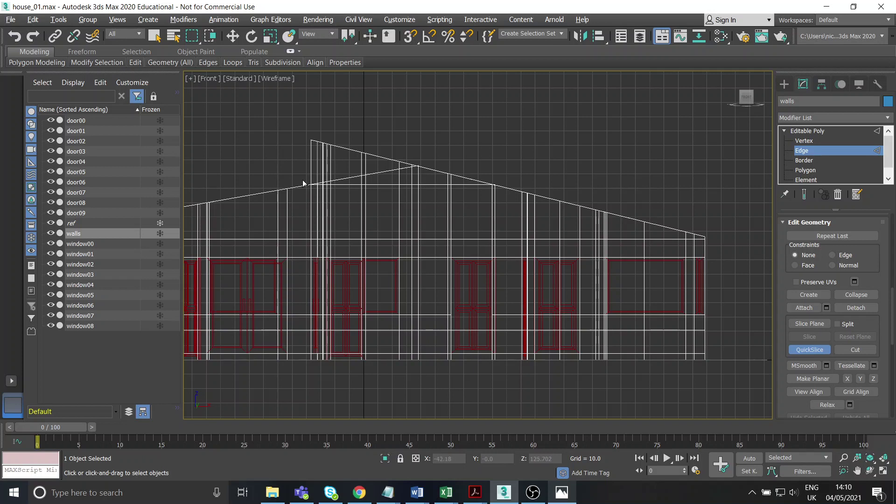
left_click(751, 281)
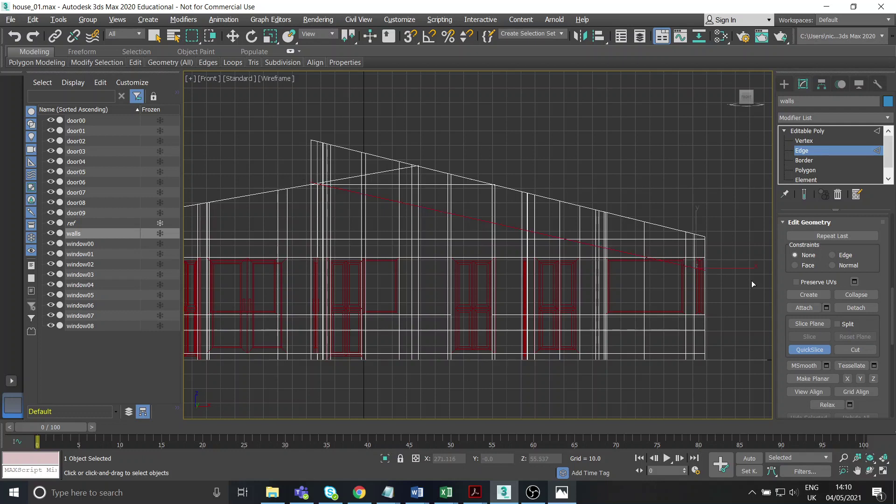
Step: Select the outer gable polygons between the sloped slice and the wide window opening in the maximized Perspective view
left_click(809, 349)
left_click(882, 471)
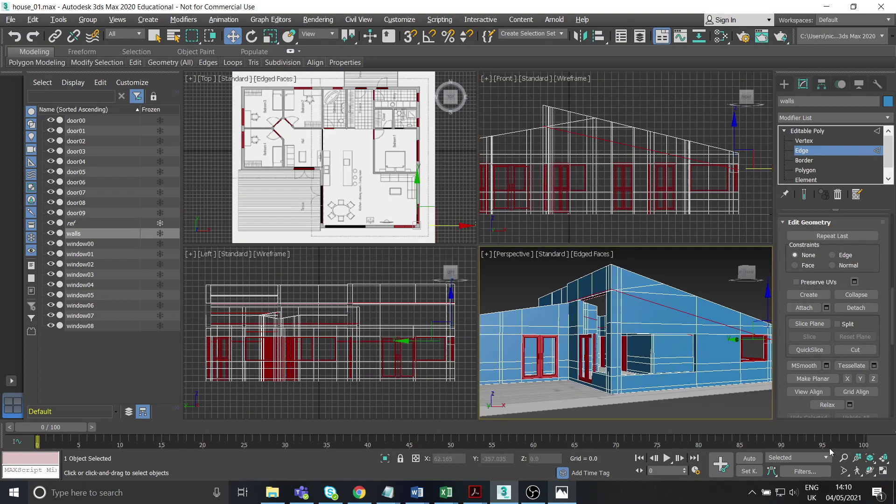
left_click(882, 471)
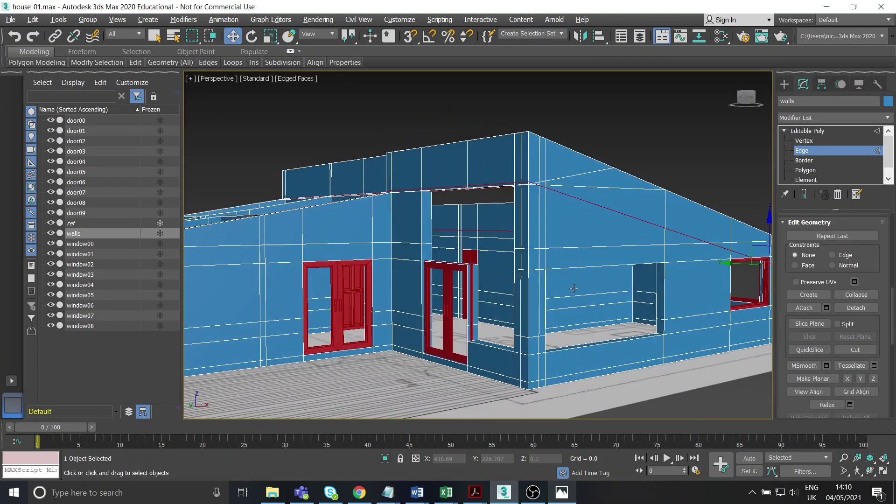
middle_click_drag(573, 288, 560, 277)
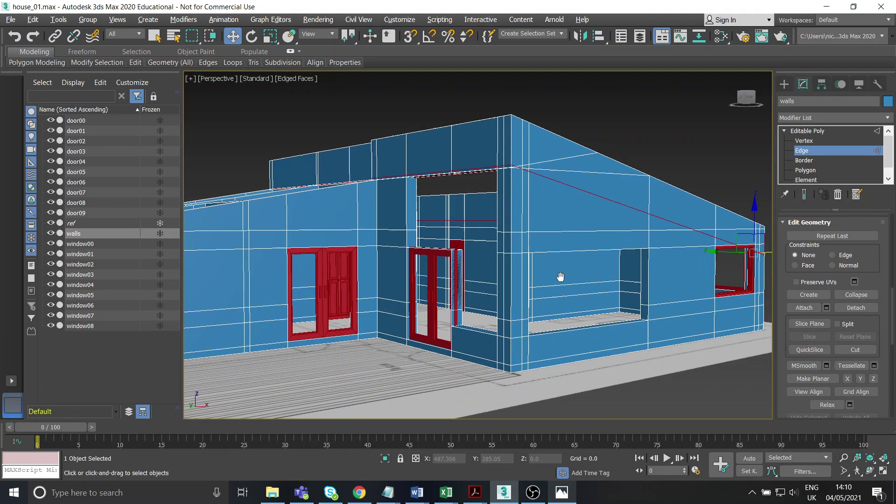
left_click(803, 170)
left_click(557, 214)
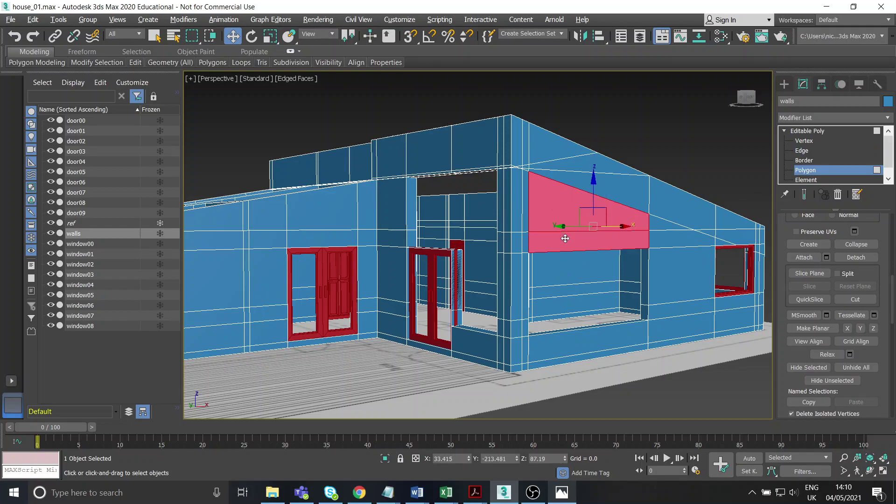
middle_click_drag(565, 238, 588, 394, "alt")
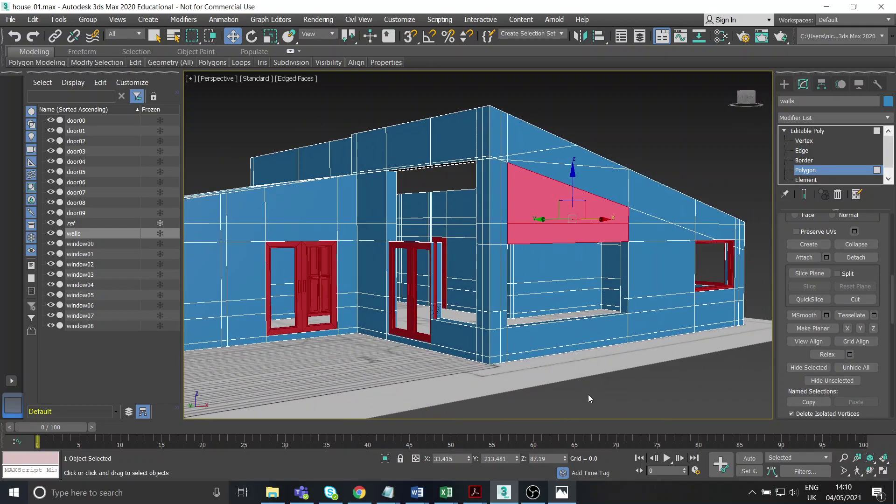
Step: Compare the selected gable area with the house reference photo, and undo the selection and the sloped slice
left_click(562, 492)
left_click(562, 493)
middle_click_drag(733, 239, 414, 167, "alt")
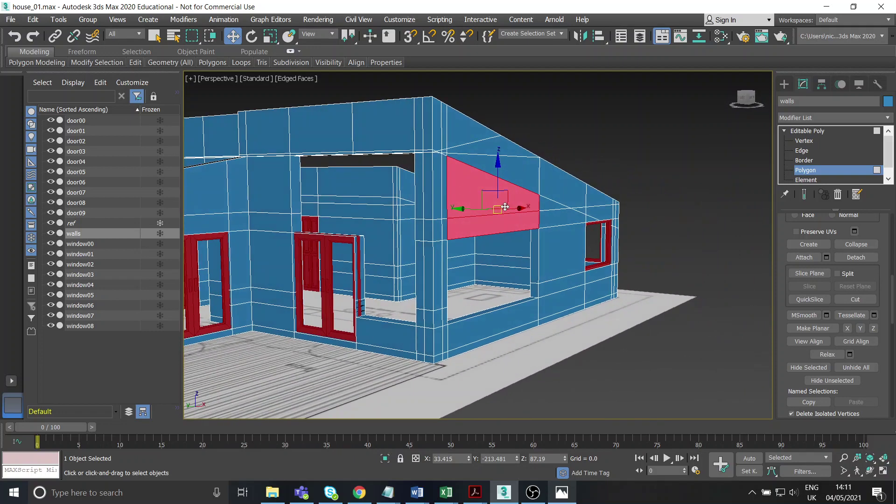
key("ctrl+d")
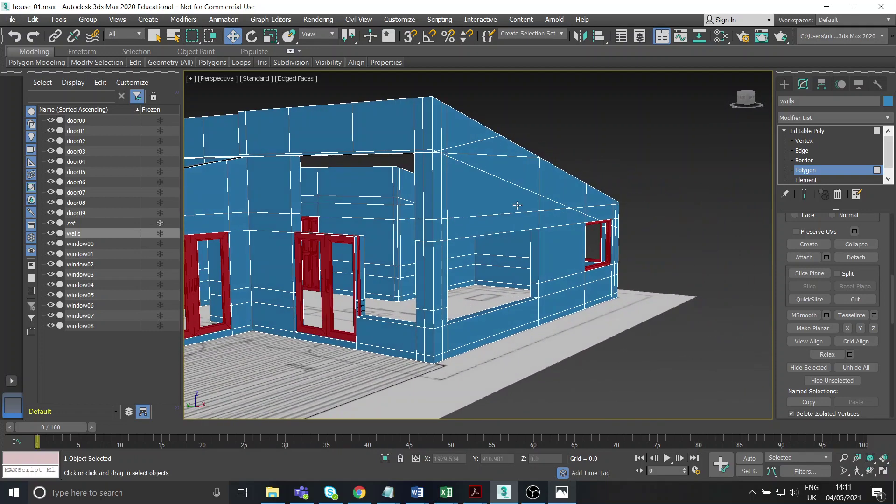
Step: QuickSlice the walls in the Front view just below the right-hand roof slope and parallel to it, and return to polygon level in Perspective
left_click(883, 471)
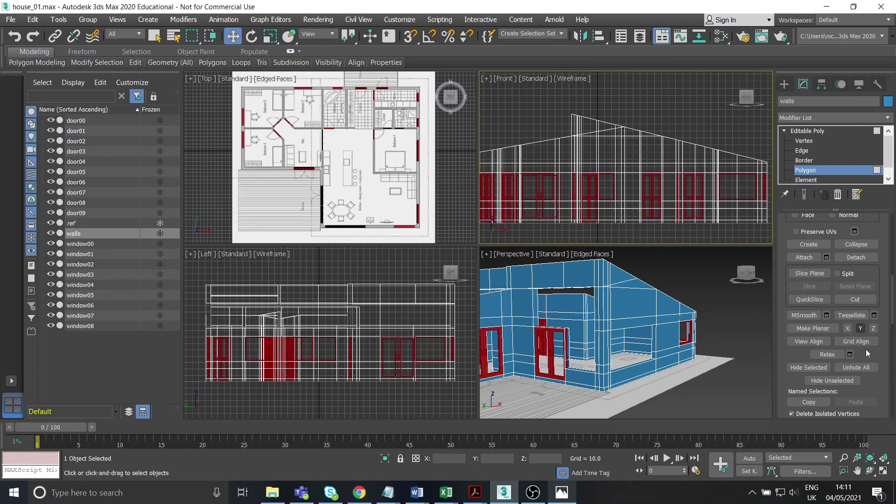
left_click(884, 471)
middle_click_drag(507, 219, 475, 195)
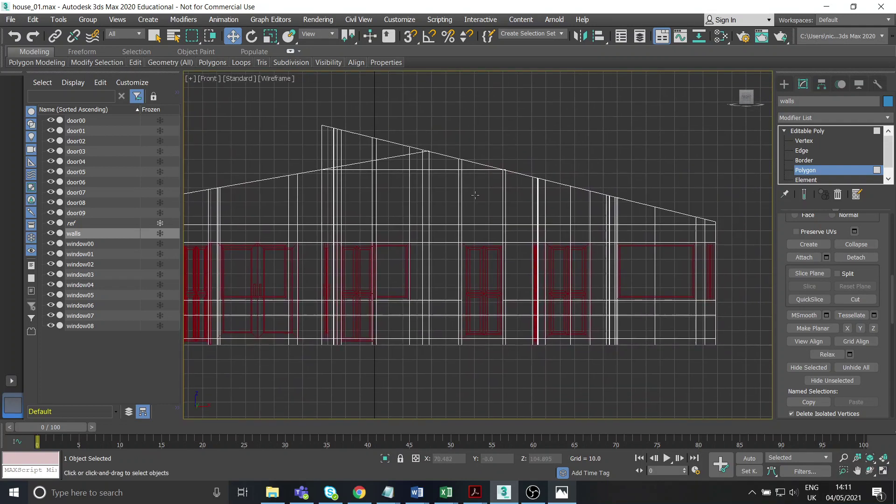
left_click(801, 151)
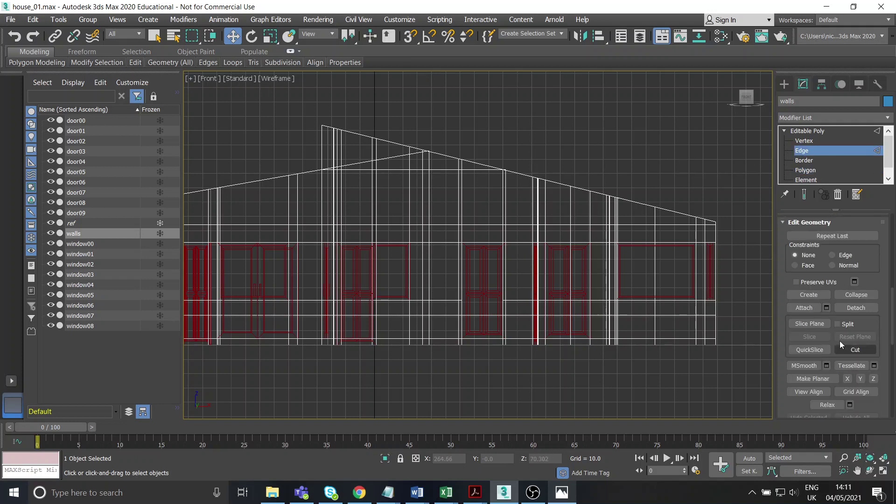
left_click(804, 350)
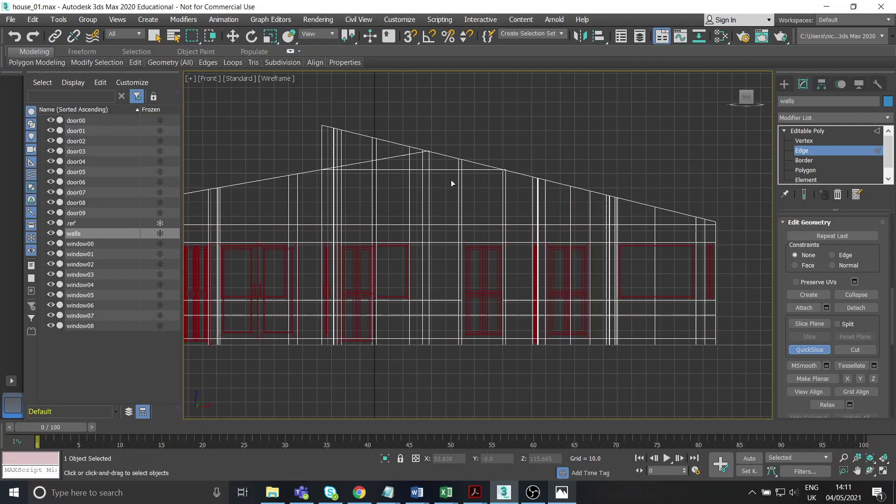
middle_click_drag(452, 183, 442, 178)
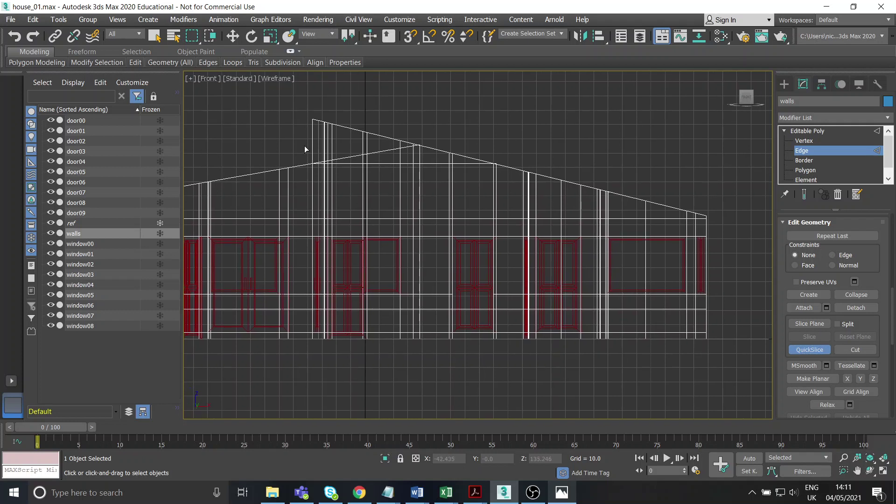
left_click(713, 238)
left_click(808, 350)
left_click(884, 473)
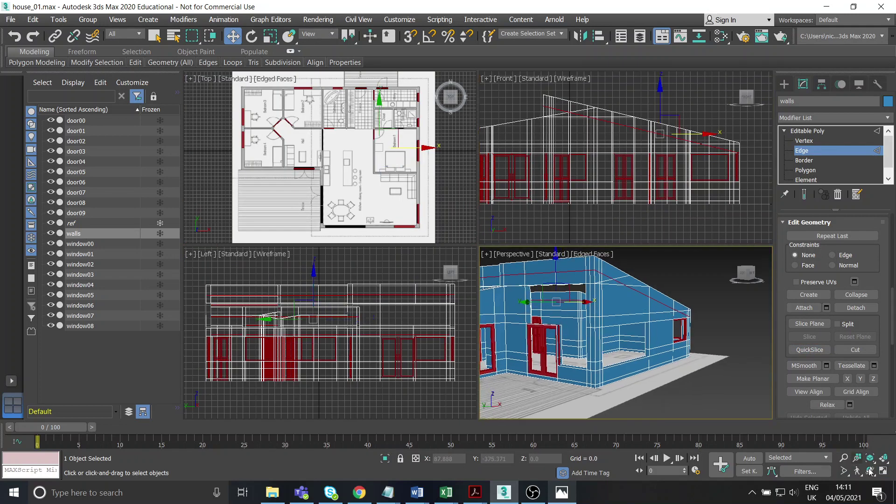
left_click(883, 473)
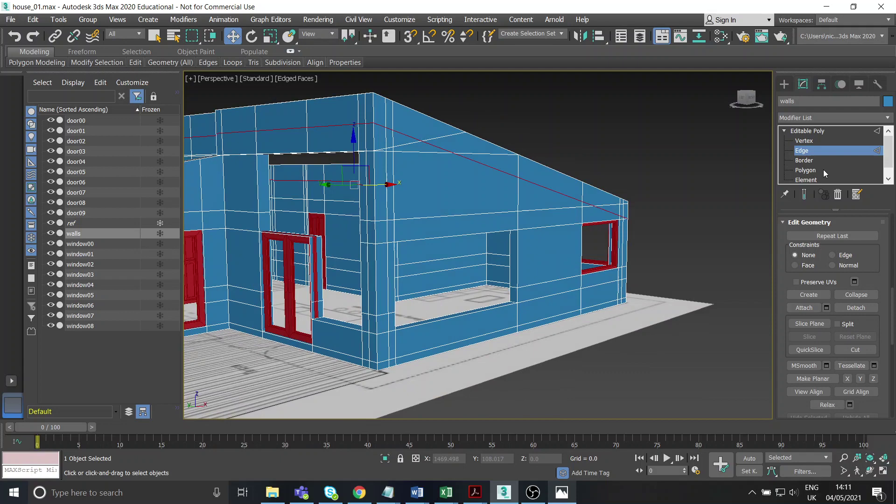
left_click(823, 170)
left_click(403, 139)
left_click(415, 148, "ctrl")
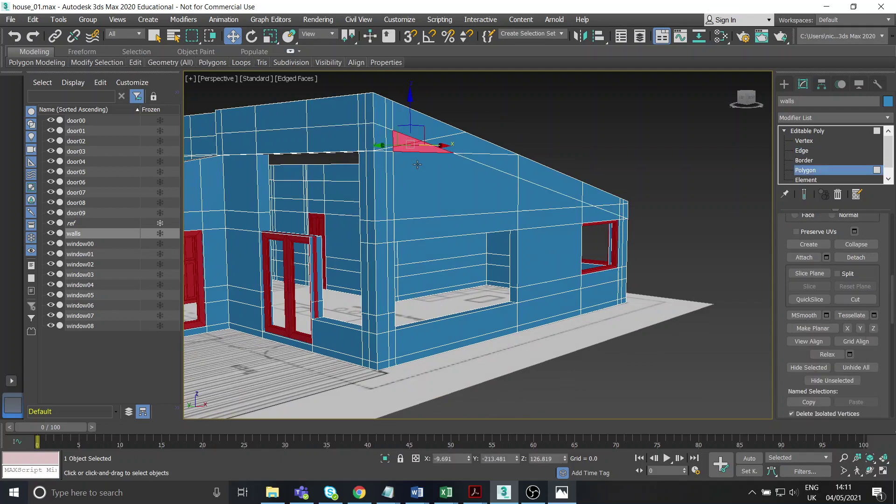
left_click(417, 164, "ctrl")
left_click(418, 232, "ctrl")
Step: Bridge the outer and inner wall polygons between the corner door opening's top edge and the sloped slice to cut through the wall
middle_click_drag(418, 232, 442, 187, "alt")
left_click(394, 147)
left_click(337, 148, "ctrl")
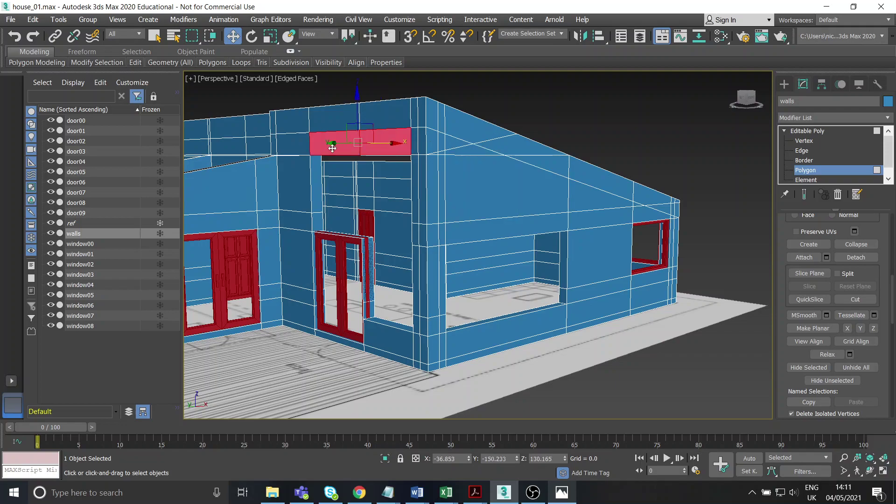
middle_click_drag(337, 149, 531, 230, "alt")
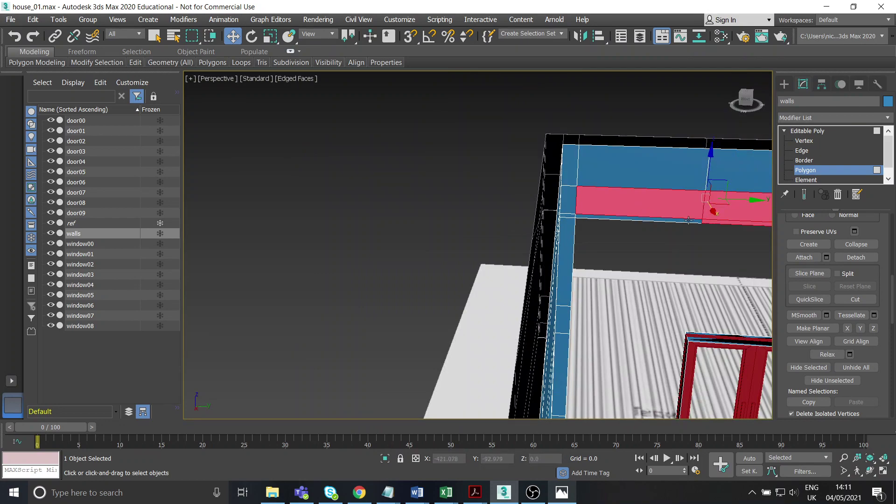
middle_click_drag(539, 243, 649, 229, "alt")
scroll(649, 228, "up", 10)
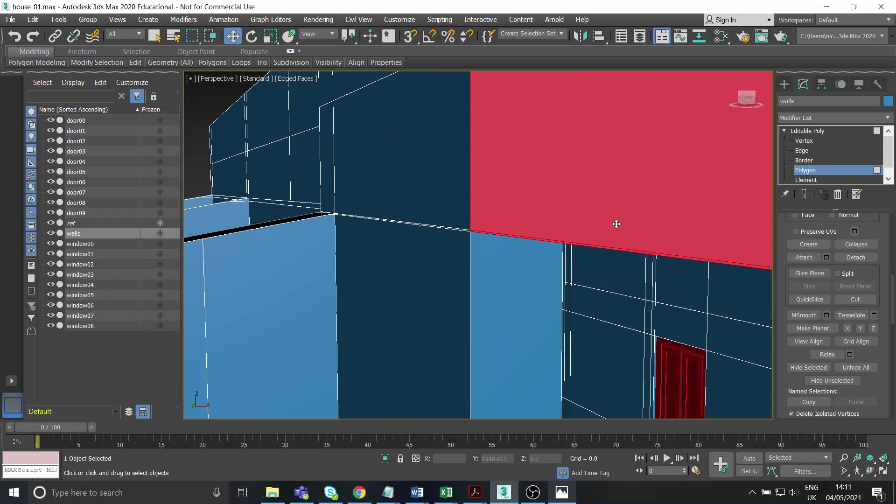
scroll(350, 180, "down", 3)
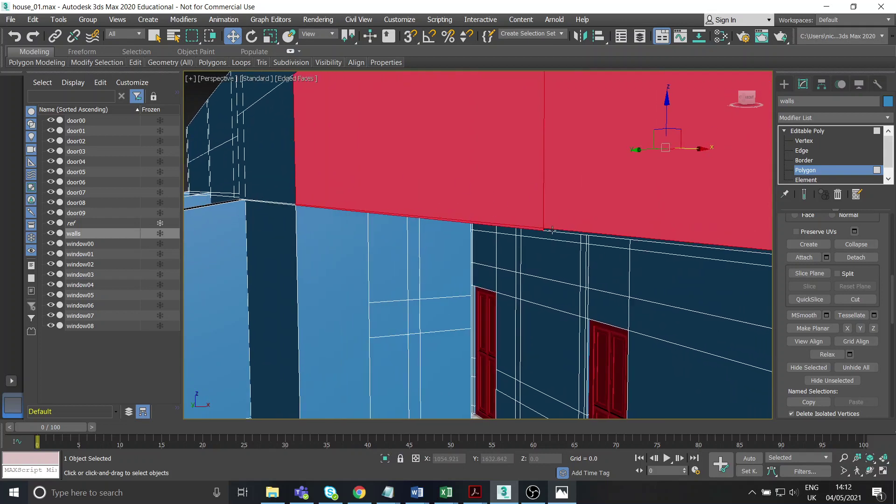
scroll(552, 229, "down", 5)
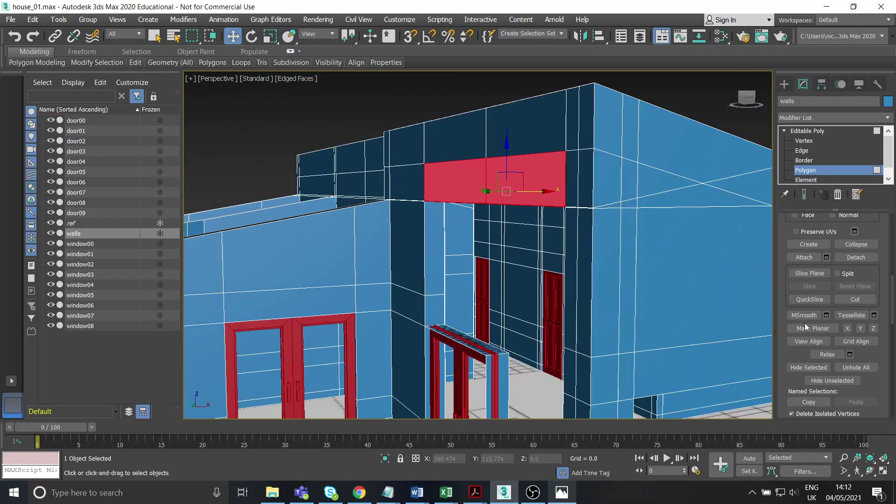
scroll(799, 258, "up", 5)
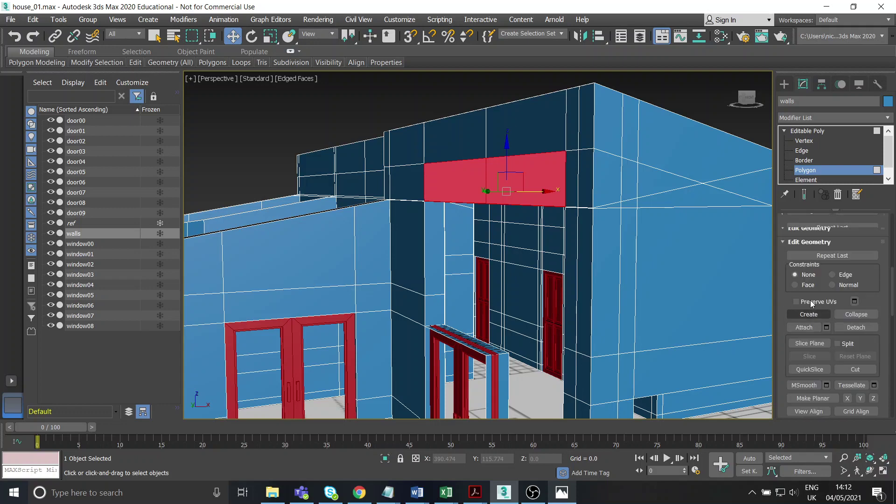
left_click(804, 242)
middle_click_drag(625, 239, 673, 239, "alt")
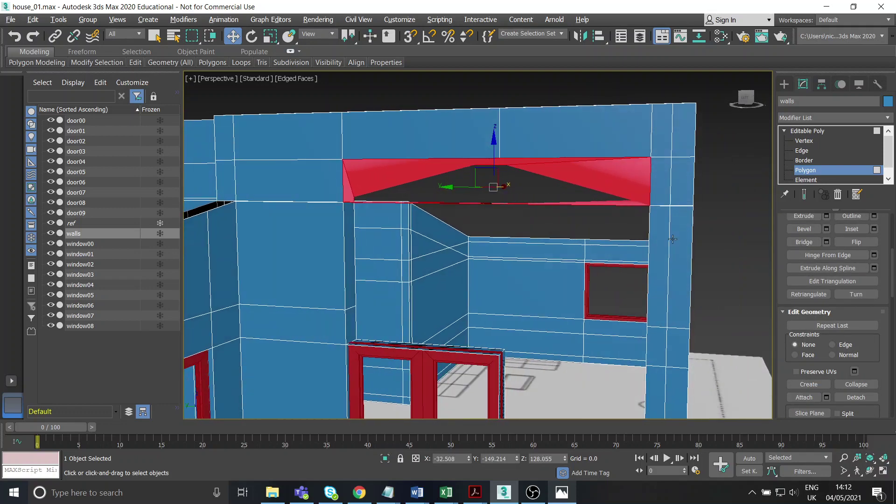
Step: Delete the leftover polygon strip separating the new cut from the corner door opening, and check the opening against the house reference photo
left_click(644, 217)
middle_click_drag(537, 208, 540, 198, "alt")
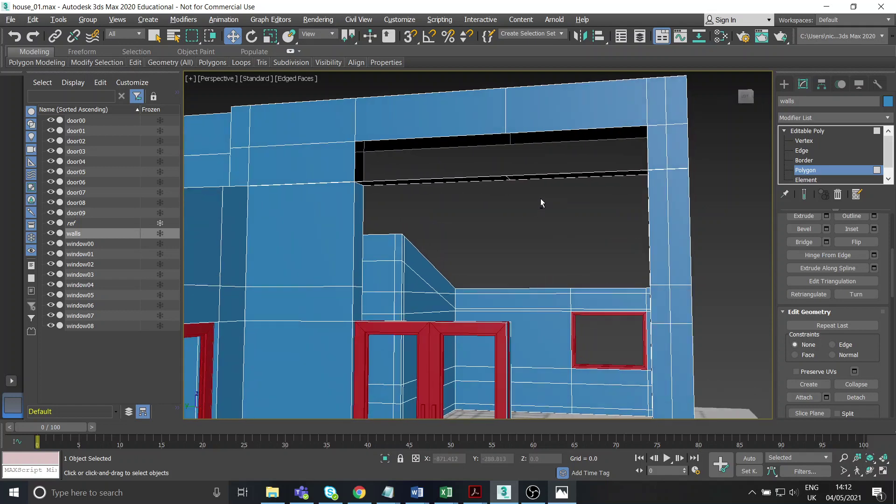
left_click_drag(478, 165, 540, 206)
key("Delete")
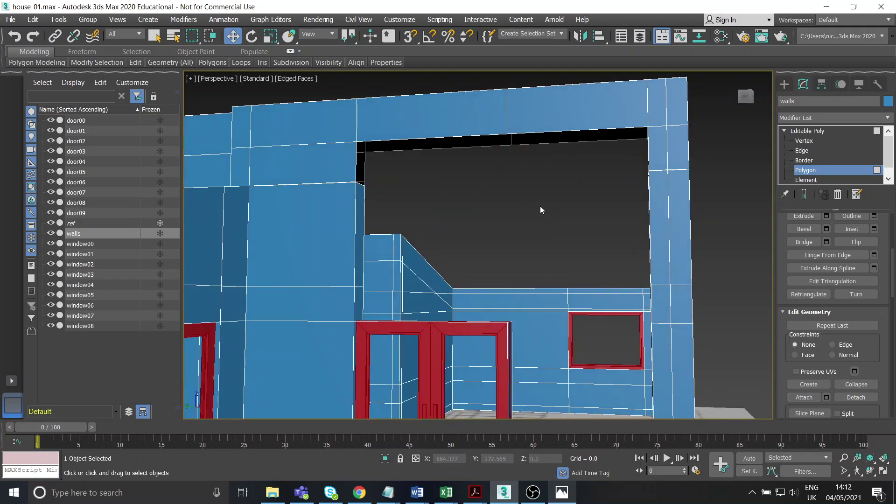
middle_click_drag(540, 206, 499, 214, "alt")
scroll(549, 211, "down", 5)
left_click(561, 492)
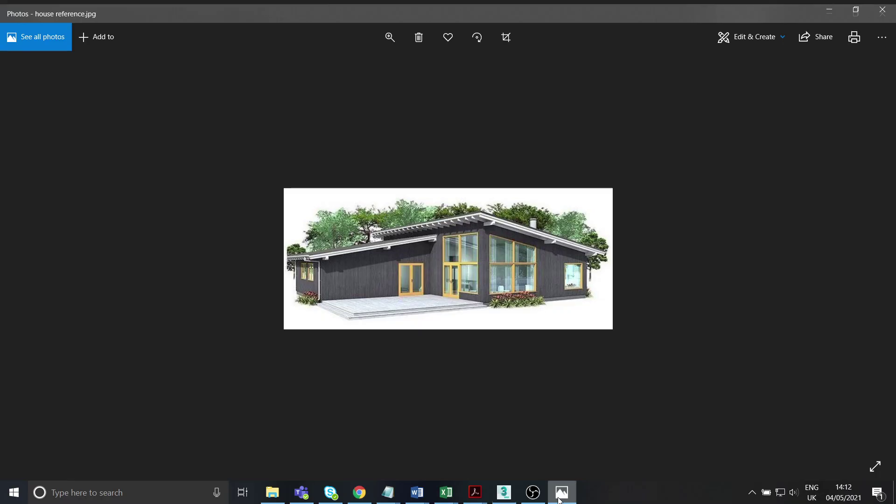
left_click(561, 492)
Step: Bridge the outer and inner gable polygons between the wide window opening and the sloped slice to open the wall
scroll(429, 217, "up", 10)
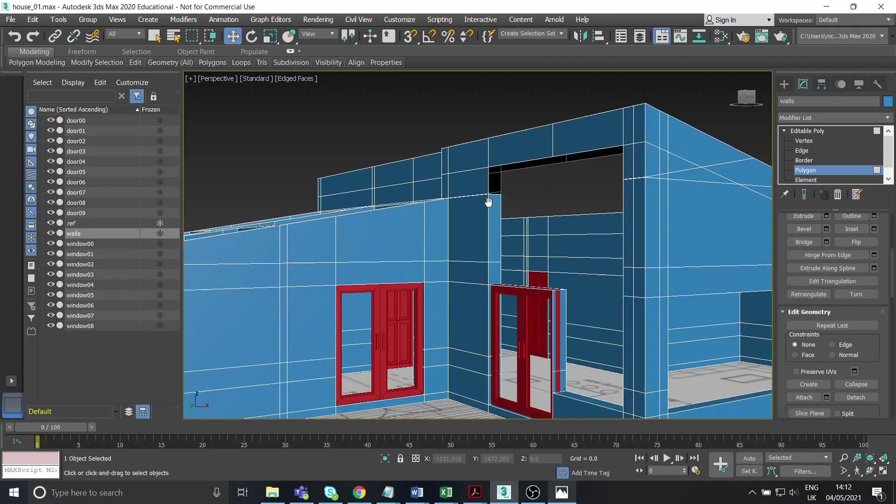
left_click(608, 281)
left_click(606, 254, "ctrl")
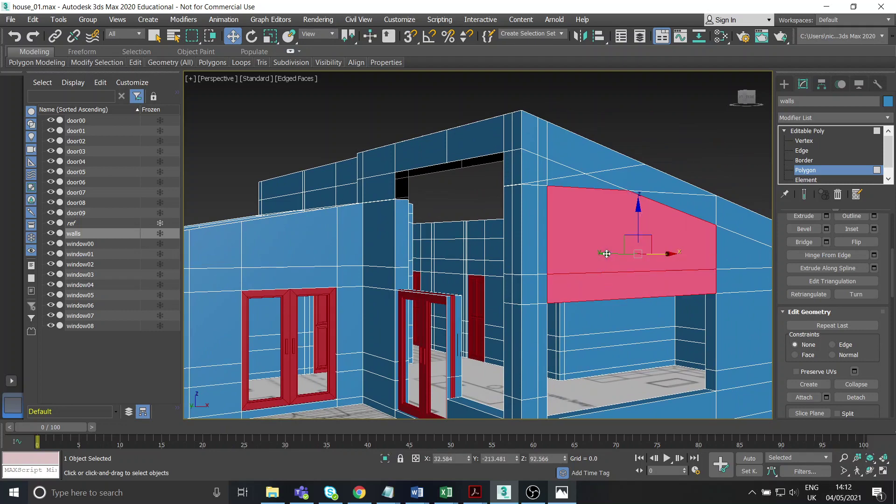
left_click(589, 185, "ctrl")
left_click(572, 172, "ctrl")
middle_click_drag(601, 210, 404, 239, "alt")
left_click(633, 284)
left_click(635, 241, "ctrl")
left_click(646, 195, "ctrl")
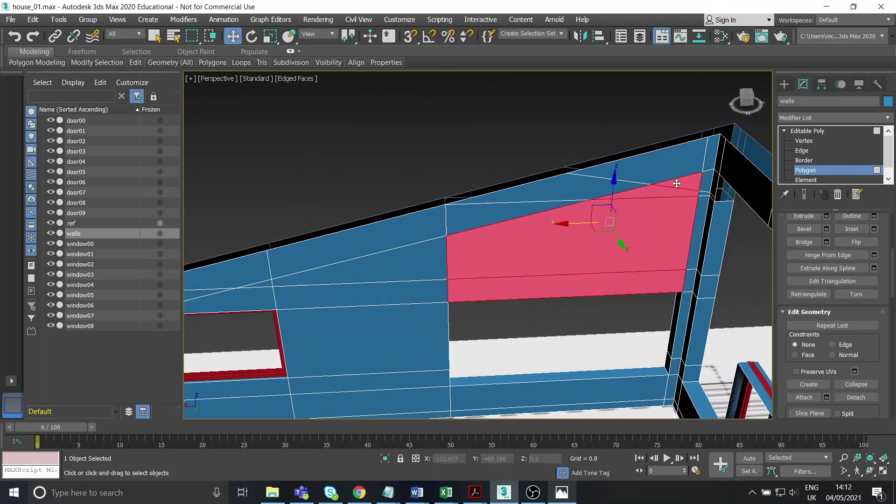
middle_click_drag(646, 195, 264, 217, "alt")
left_click(799, 243)
Step: Delete the leftover polygon strip crossing the gable opening between the new cut and the wide window opening
middle_click_drag(327, 214, 519, 311, "alt")
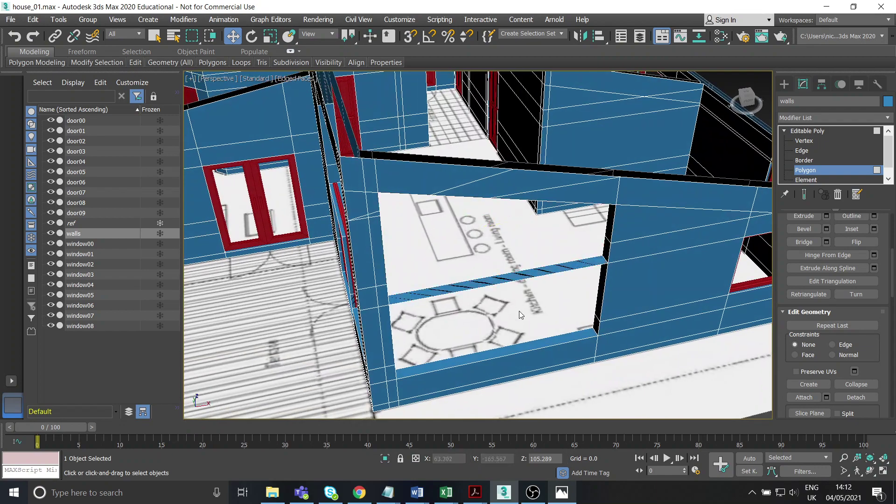
left_click_drag(508, 300, 507, 300)
middle_click_drag(508, 300, 448, 268, "alt")
key("Delete")
middle_click_drag(448, 268, 473, 279)
scroll(472, 279, "down", 2)
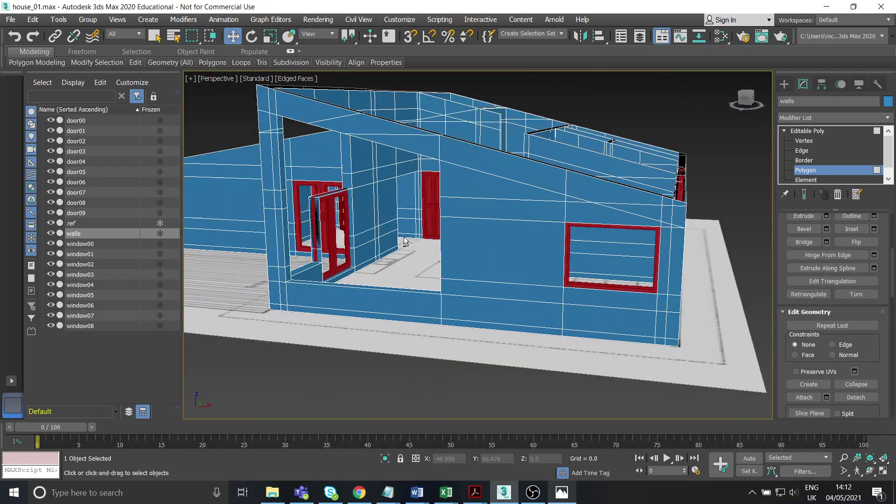
Step: Inspect the underside polygons along the sloped tops of the gable and corner door openings and the upper jamb of the corner opening
middle_click_drag(406, 243, 546, 261, "alt")
scroll(548, 254, "up", 5)
left_click(614, 200)
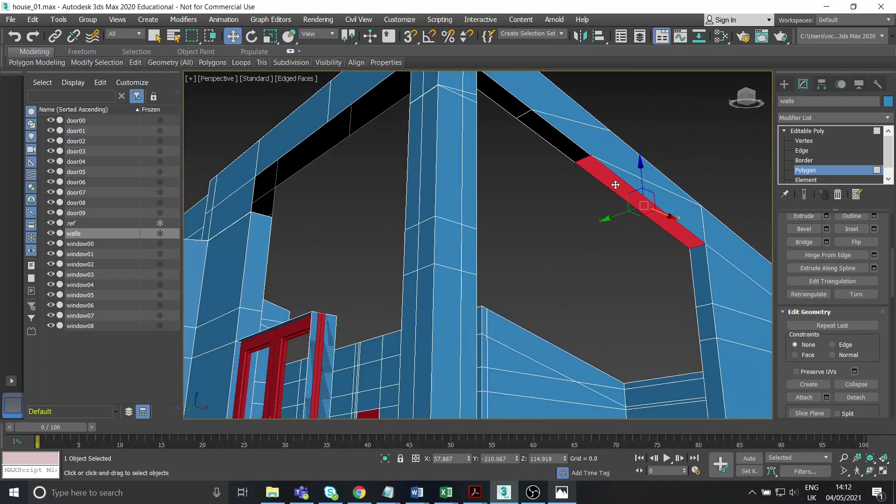
mouse_move(614, 201)
middle_mouse_down("alt")
mouse_move(540, 194)
mouse_move(578, 212)
mouse_move(615, 213)
mouse_move(607, 211)
middle_mouse_up("alt")
scroll(615, 213, "up", 4)
left_click(340, 164)
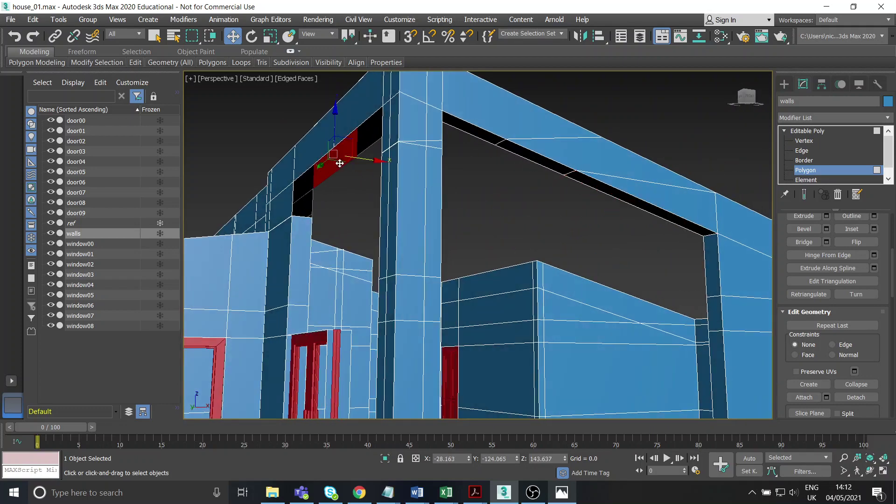
middle_click_drag(335, 178, 343, 218, "alt")
scroll(349, 223, "up", 5)
scroll(356, 221, "down", 3)
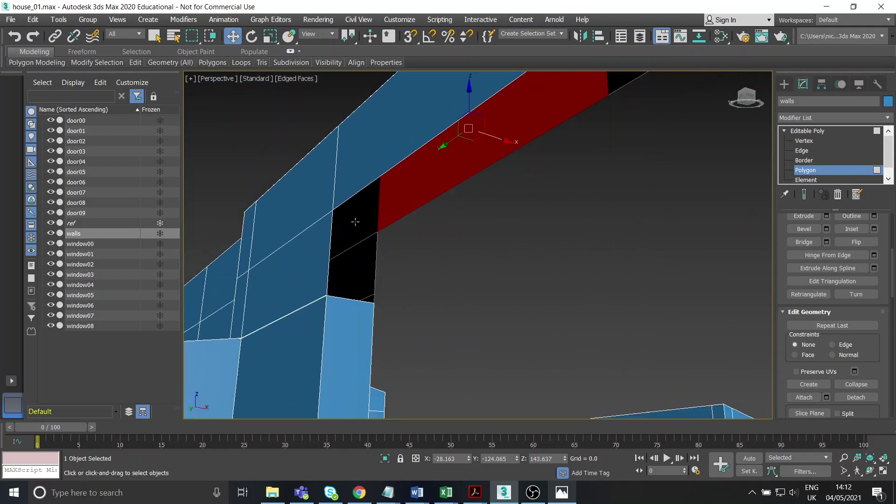
Step: Bridge the two short vertical edges at the base of the open upper jamb on the house-wall side of the corner door opening
left_click(801, 151)
left_click(330, 245)
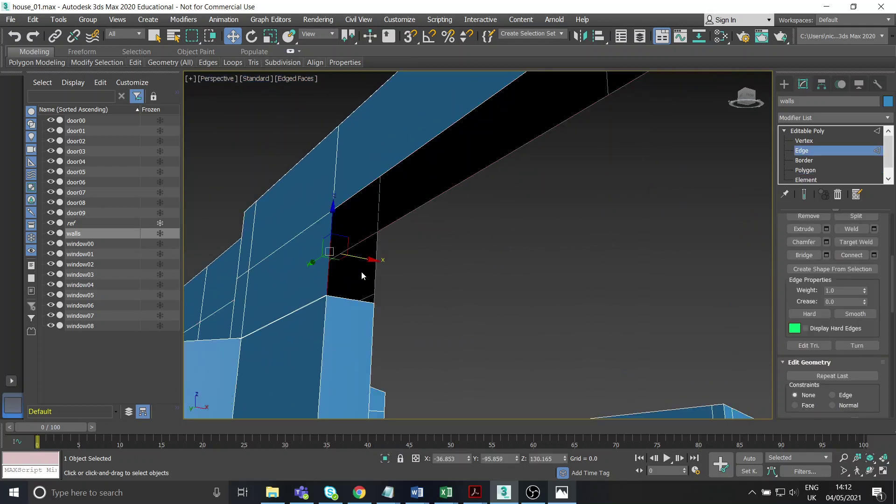
scroll(341, 296, "up", 7)
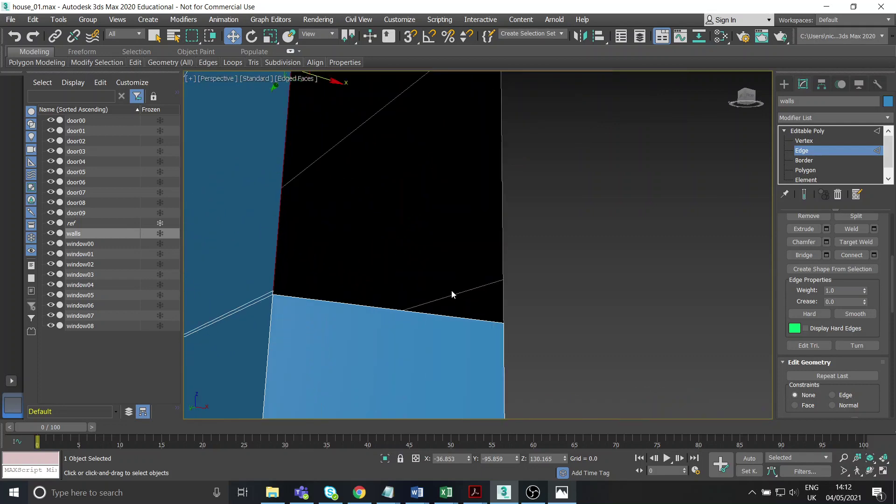
middle_click_drag(451, 294, 586, 323, "alt")
left_click(533, 245)
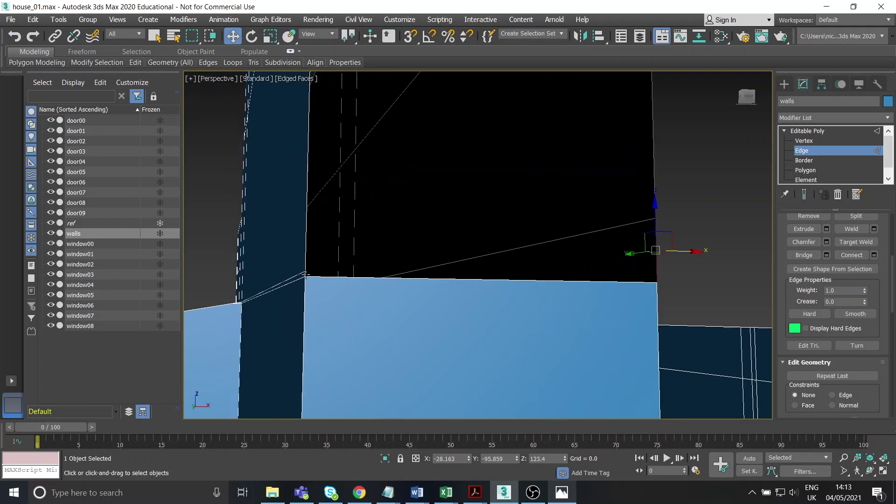
left_click(309, 276)
scroll(304, 275, "up", 2)
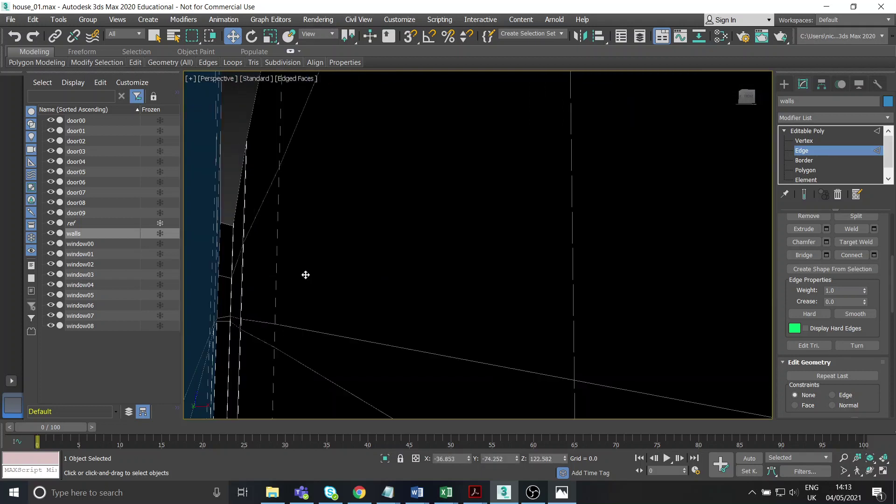
scroll(301, 279, "down", 2)
middle_click_drag(301, 279, 327, 284, "alt")
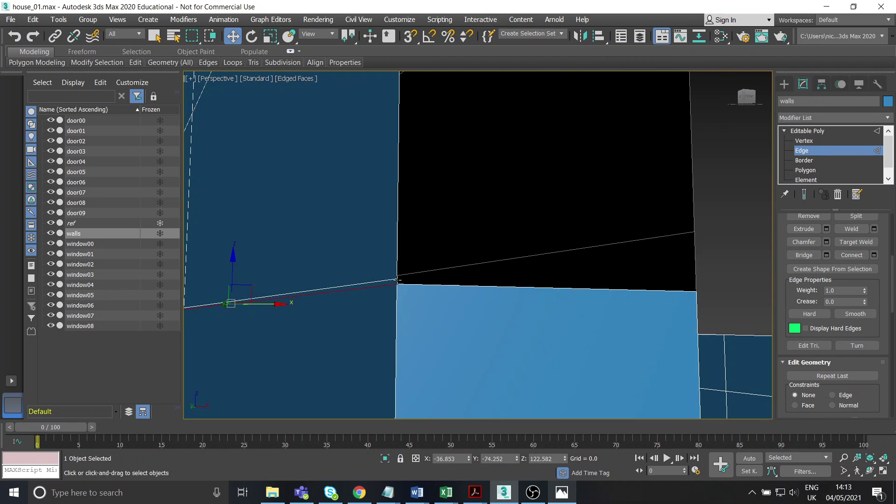
left_click_drag(398, 280, 413, 285)
left_click(397, 283)
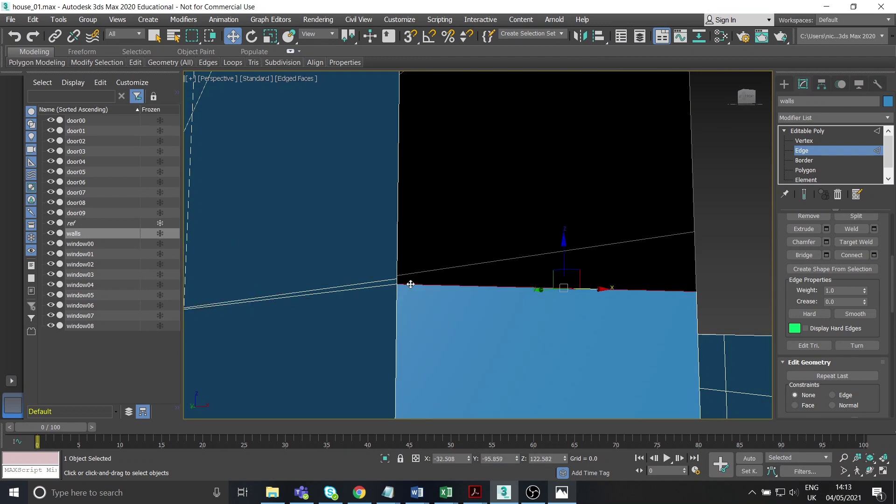
left_click(396, 281)
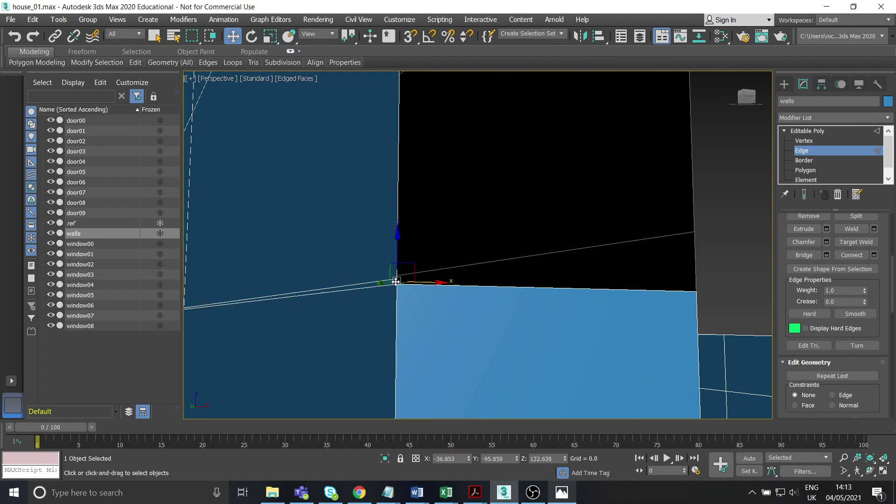
left_click(693, 261)
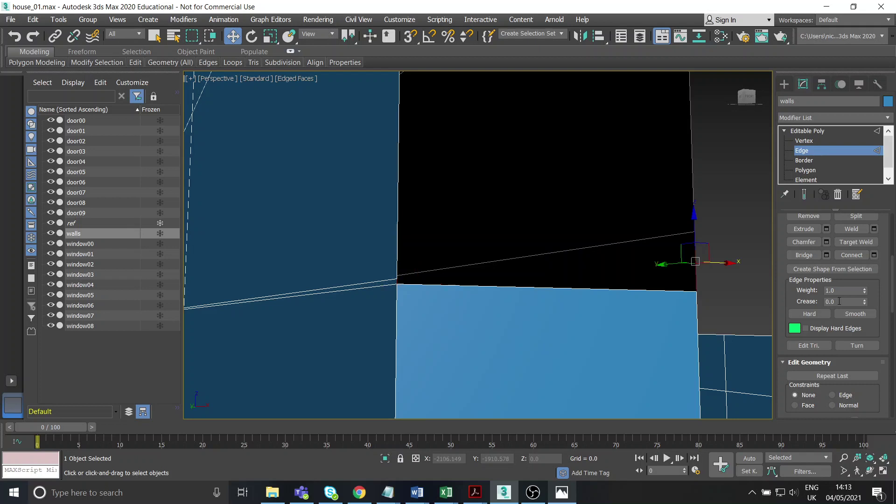
left_click(810, 255)
Step: Bridge the two long vertical edges above that base strip to close the corner door opening's upper wall-side jamb
scroll(667, 270, "down", 4)
middle_click_drag(627, 267, 613, 336)
left_click(544, 235)
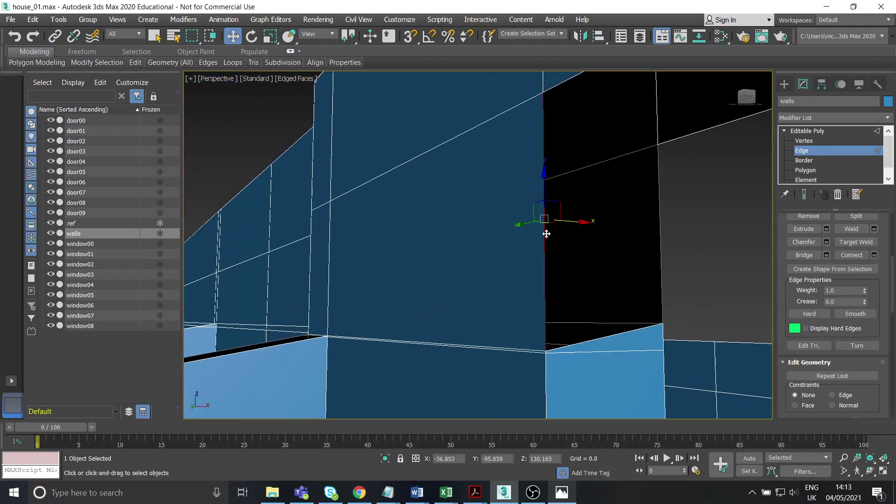
left_click(659, 229, "ctrl")
left_click(804, 255)
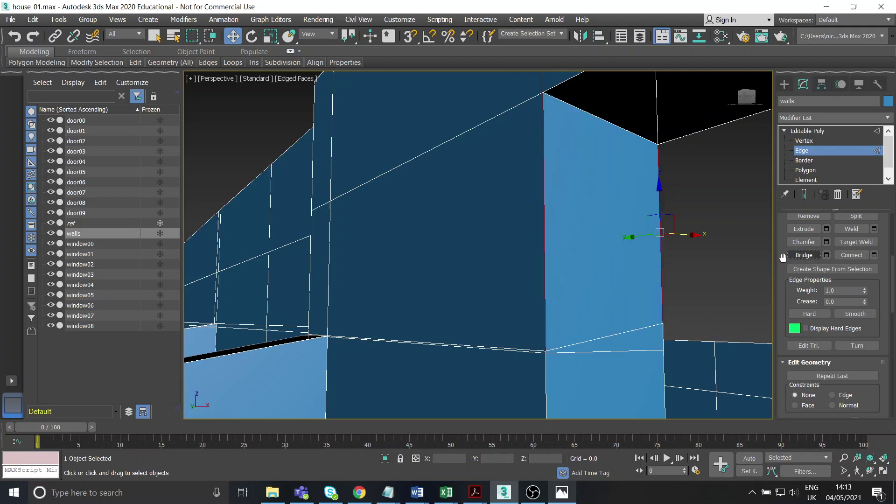
Step: Bridge the outer and inner top edges beside the closed jamb to cap the first section of the corner opening's underside
middle_click_drag(592, 252, 503, 262, "alt")
left_click(542, 178)
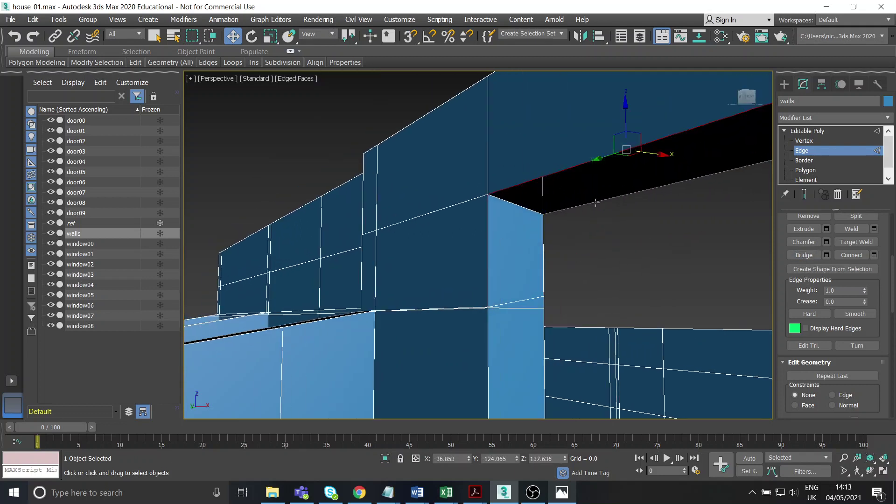
left_click(584, 204, "ctrl")
left_click(801, 256)
middle_click_drag(502, 266, 530, 228, "alt")
Step: Bridge the remaining pair of top edges toward the corner post to complete the underside of the corner door opening
scroll(530, 263, "down", 5)
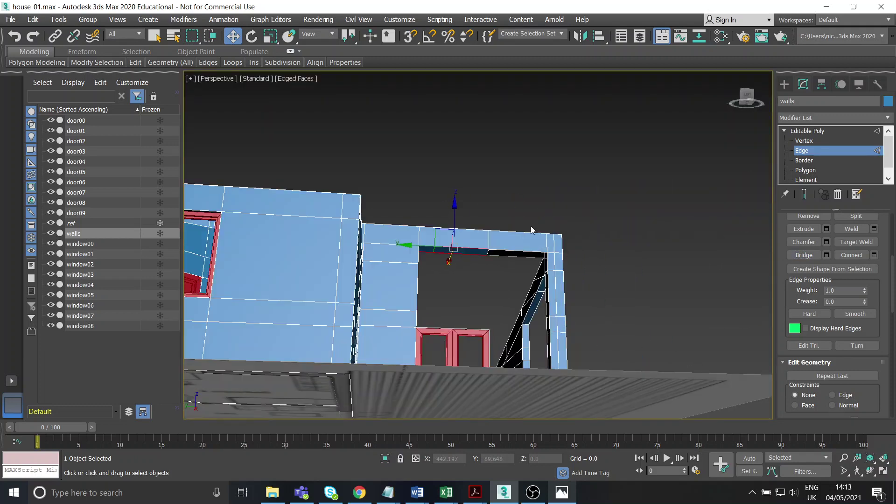
scroll(515, 243, "up", 3)
middle_click_drag(483, 274, 497, 223)
scroll(498, 223, "up", 2)
scroll(496, 223, "down", 1)
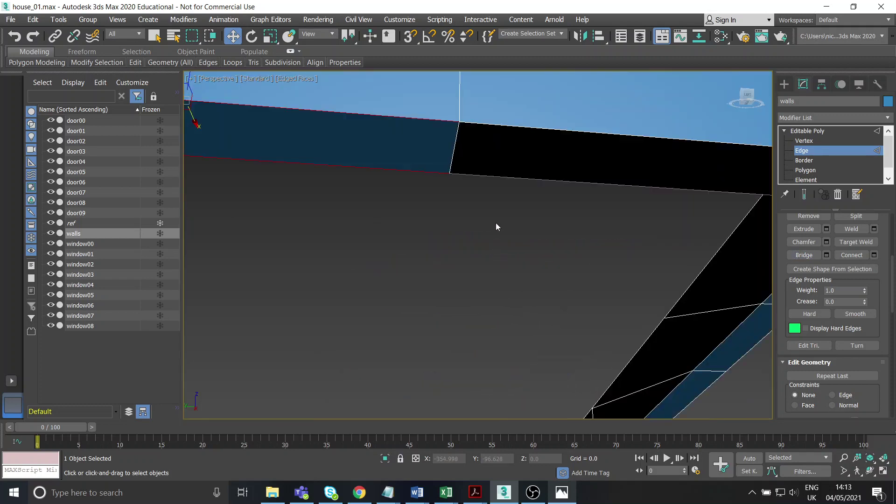
left_click(483, 175)
left_click(496, 125, "ctrl")
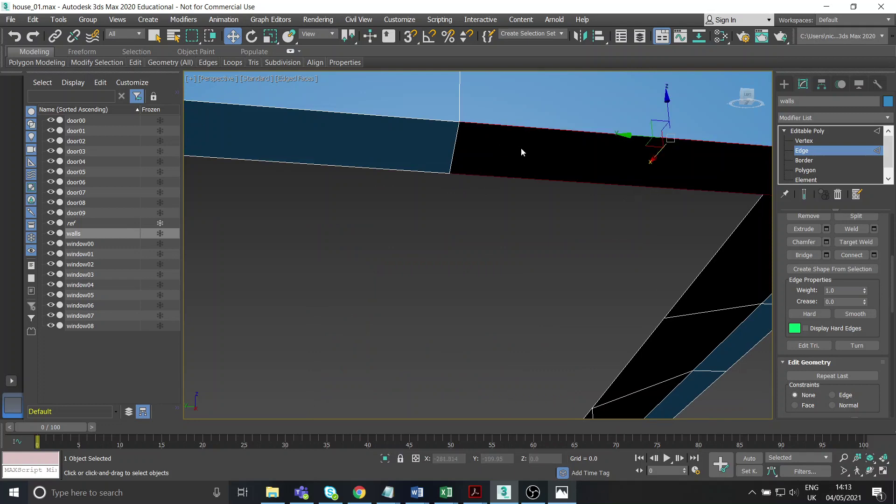
left_click(803, 255)
scroll(641, 186, "down", 5)
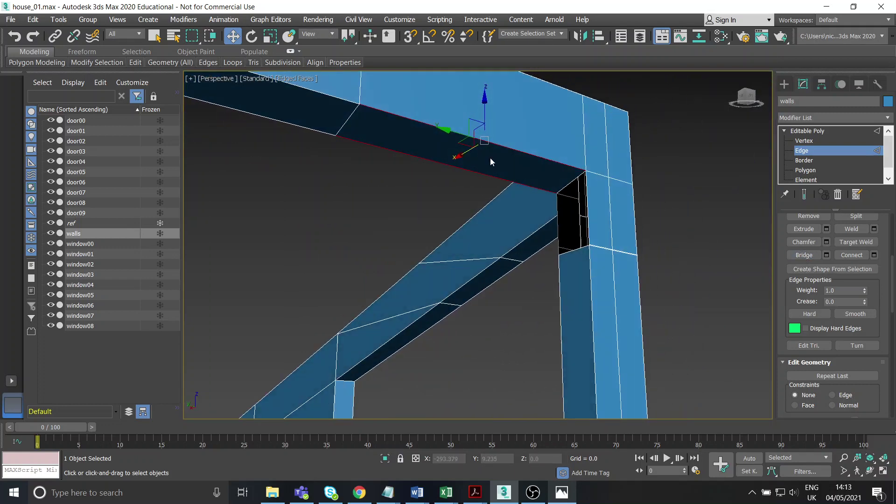
Step: Bridge the two vertical edges of the upper jamb on the corner post side of the door opening
left_click(558, 207)
middle_click_drag(558, 207, 574, 219, "alt")
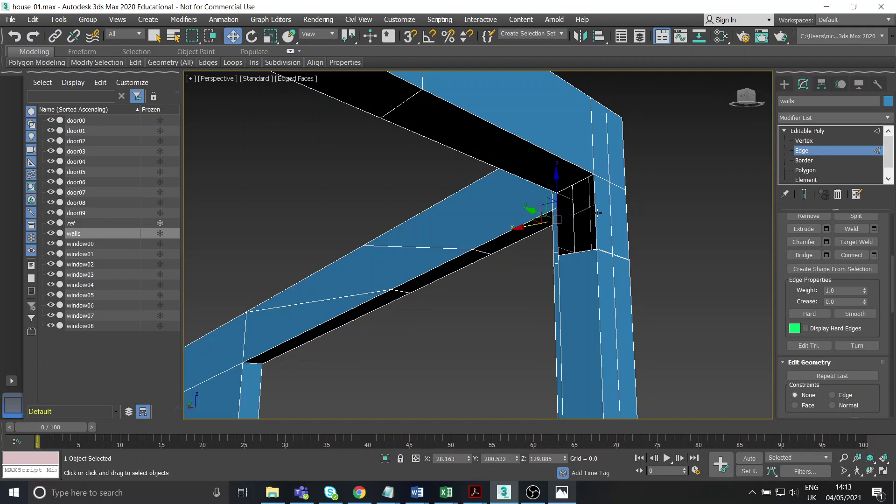
left_click(596, 213)
left_click(811, 259)
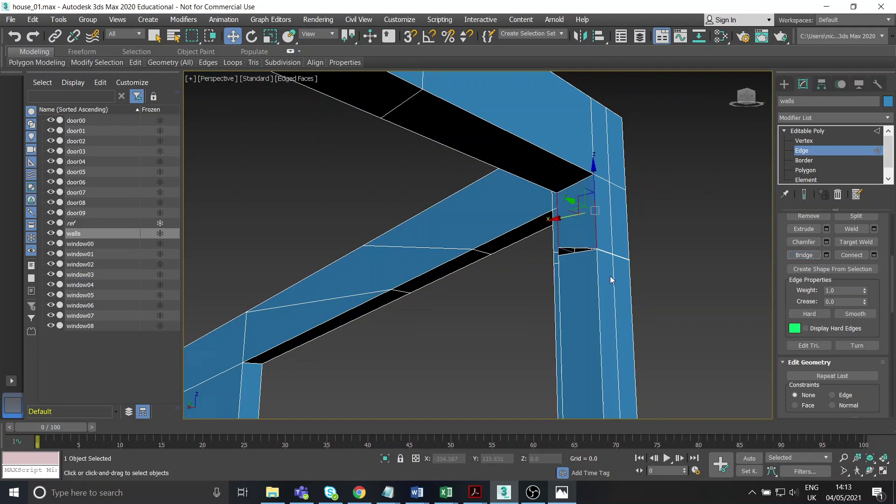
Step: Bridge the two short vertical edges below the new post jamb face to close the remaining narrow wedge-shaped gap
scroll(587, 258, "up", 4)
middle_click_drag(587, 258, 541, 255, "alt")
scroll(542, 256, "down", 2)
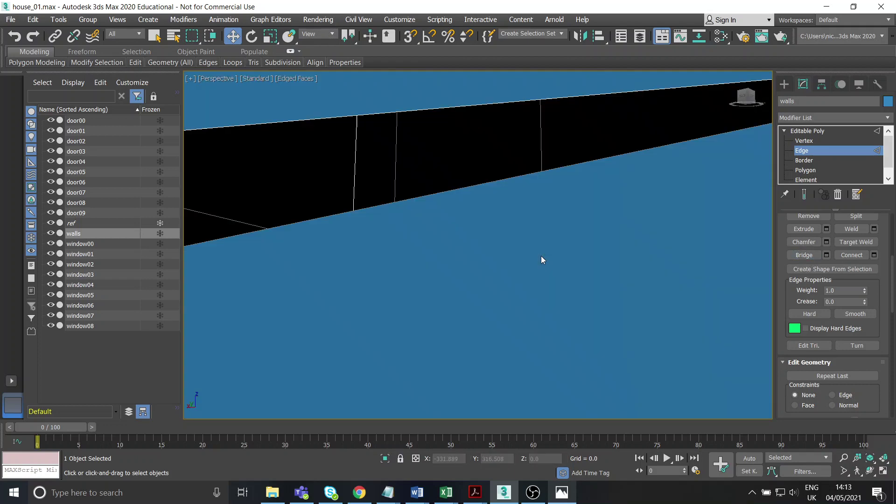
scroll(541, 260, "down", 5)
left_click(412, 379)
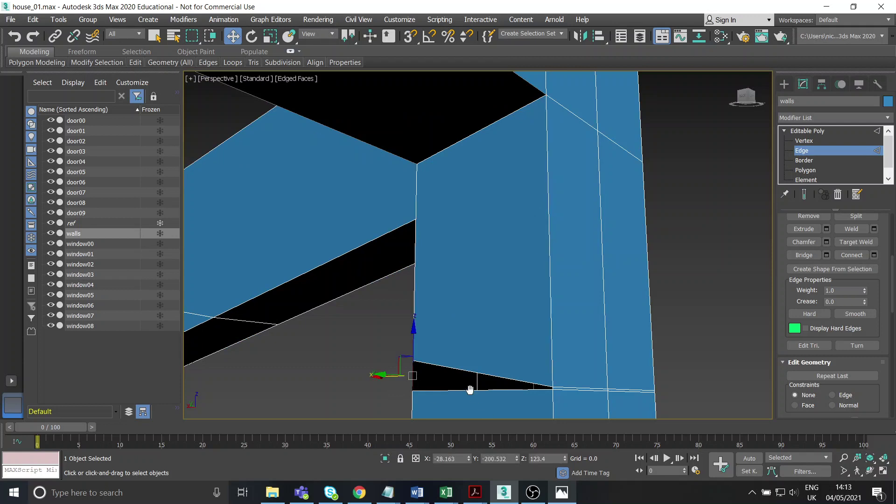
middle_click_drag(505, 388, 486, 356)
scroll(486, 356, "down", 1)
scroll(505, 364, "up", 1)
middle_click_drag(539, 374, 537, 345)
scroll(539, 348, "up", 3)
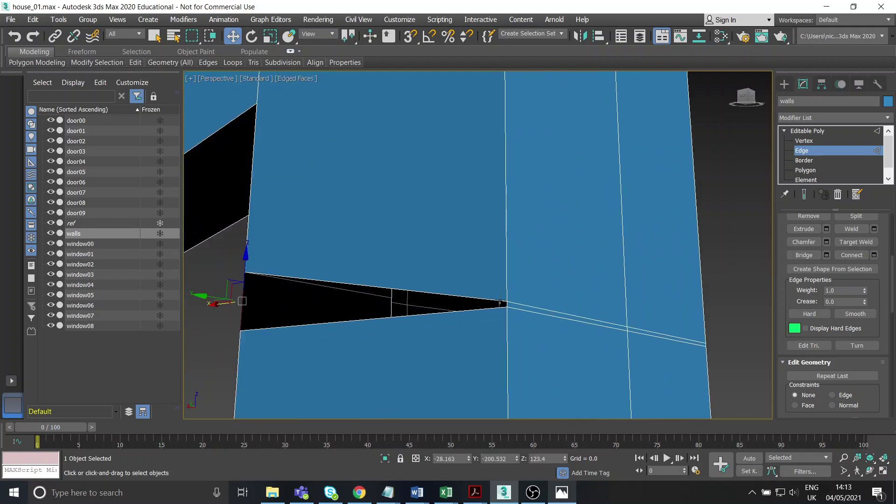
left_click(507, 303)
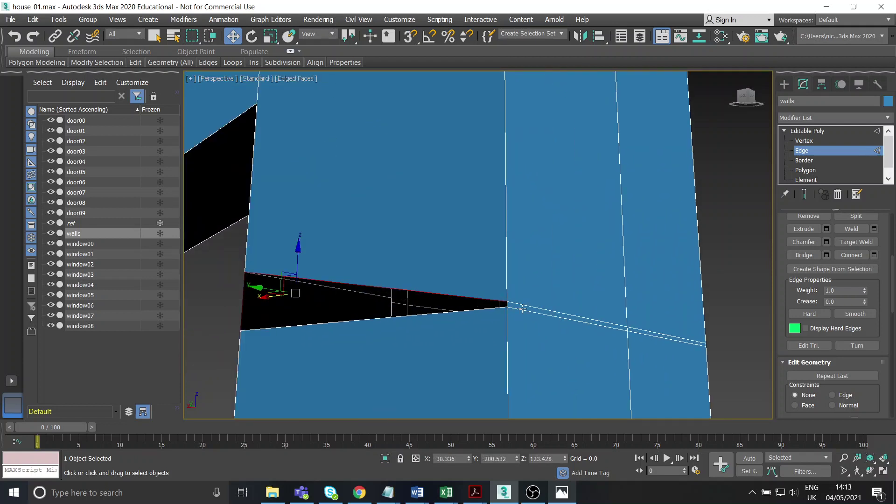
key("ctrl+z")
left_click(509, 304)
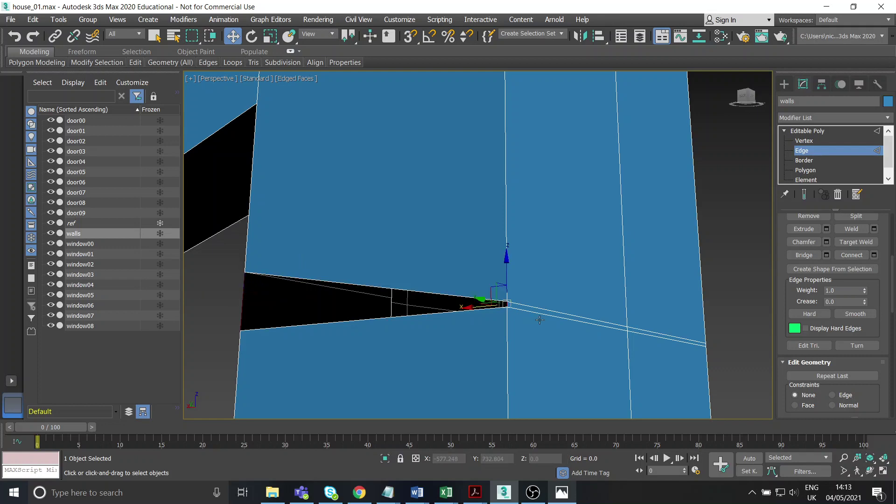
left_click(803, 255)
scroll(509, 303, "down", 5)
Step: Delete the two leftover wall polygons along the free side of the glazed door in the corner opening
middle_click_drag(510, 303, 485, 211, "alt")
left_click(421, 305)
left_click(833, 129)
left_click(635, 178)
scroll(373, 295, "up", 3)
left_click(365, 294)
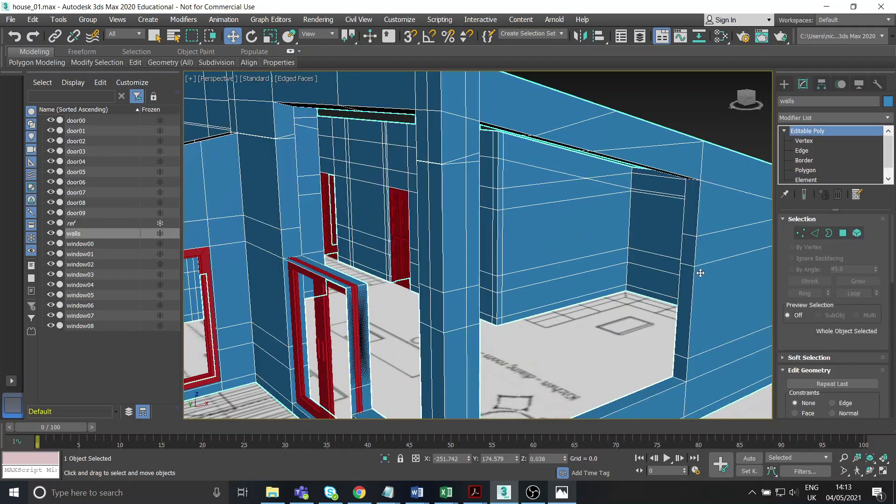
left_click(821, 172)
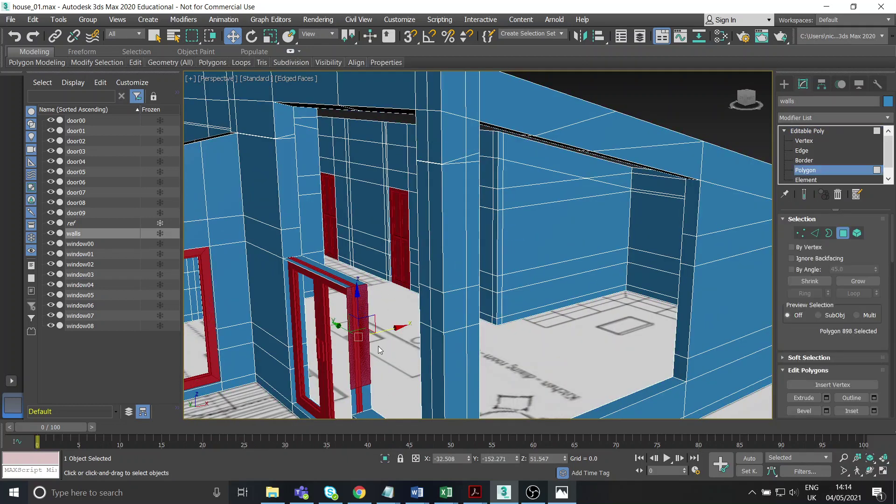
key("Delete")
left_click(361, 371)
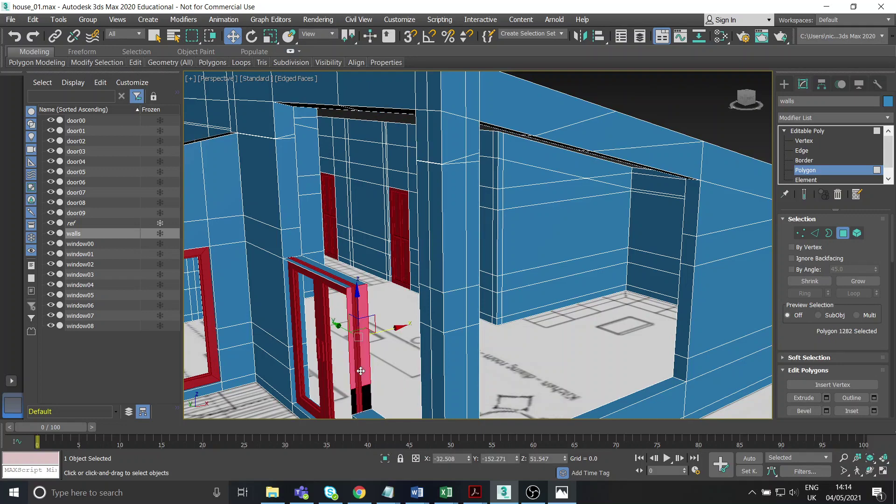
key("Delete")
Step: Delete the leftover wall polygon strip lying on top of the glazed door frame in the corner opening
middle_click_drag(334, 295, 486, 239, "alt")
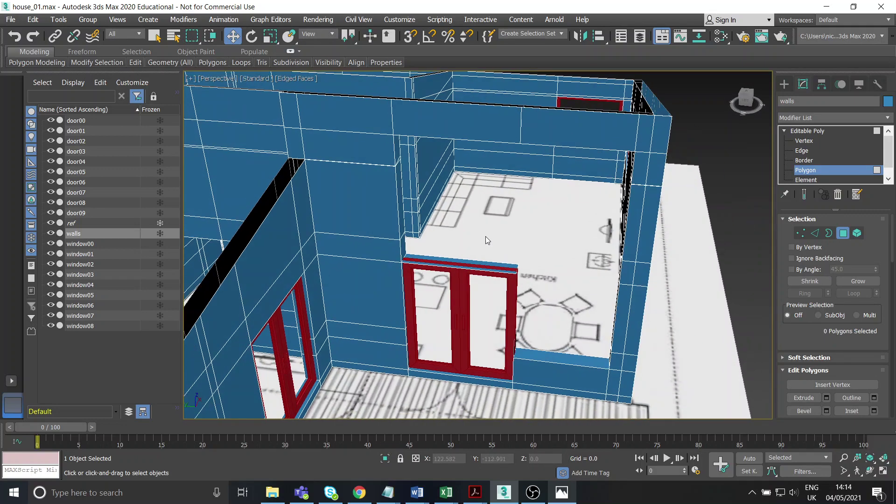
left_click_drag(551, 311, 550, 318)
key("Delete")
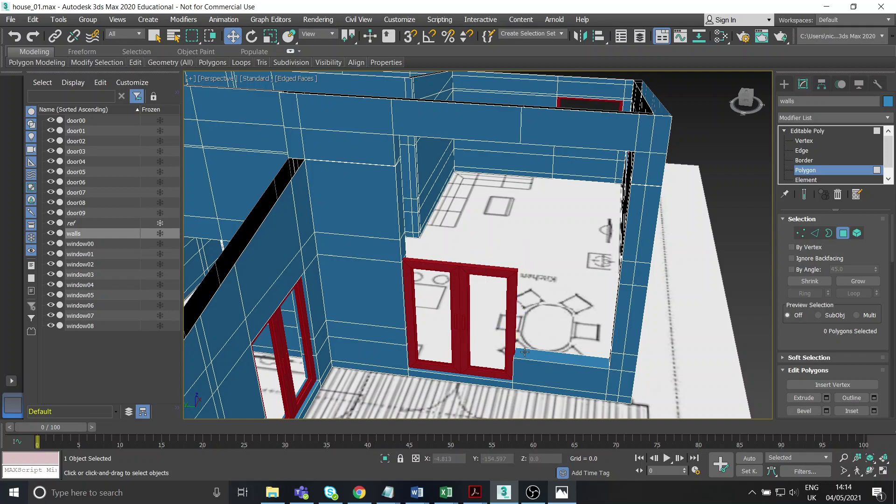
Step: Inspect the cleaned corner door opening from several angles and compare its glazing layout with the house reference photo
middle_click_drag(525, 352, 472, 256, "alt")
scroll(538, 319, "up", 4)
scroll(445, 257, "down", 6)
scroll(514, 289, "up", 4)
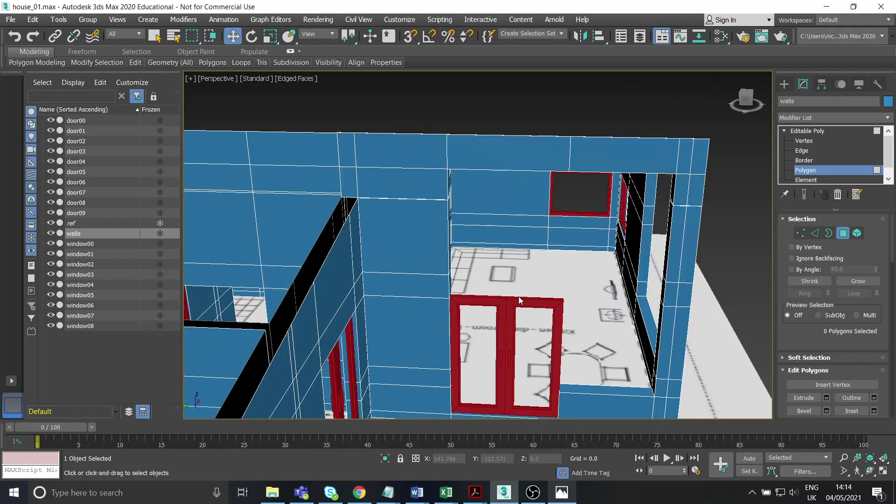
scroll(517, 301, "up", 3)
middle_click_drag(484, 296, 502, 296, "alt")
scroll(501, 294, "down", 5)
middle_click_drag(466, 326, 465, 315)
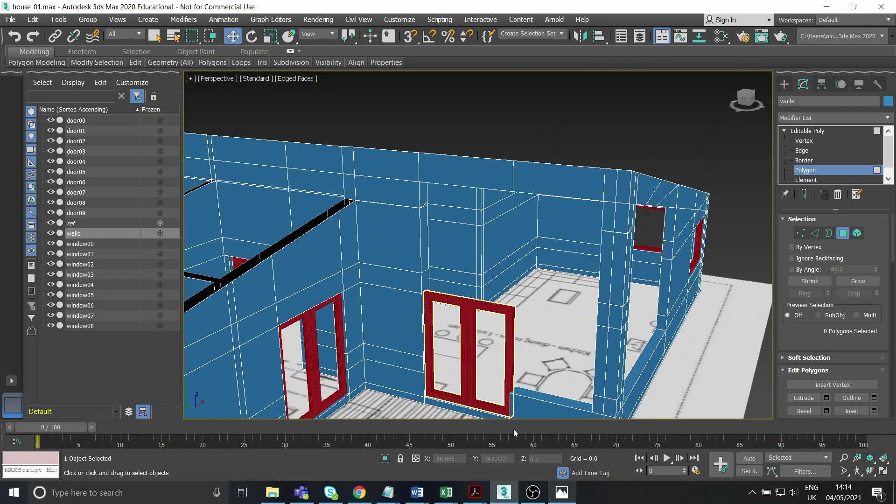
left_click(562, 495)
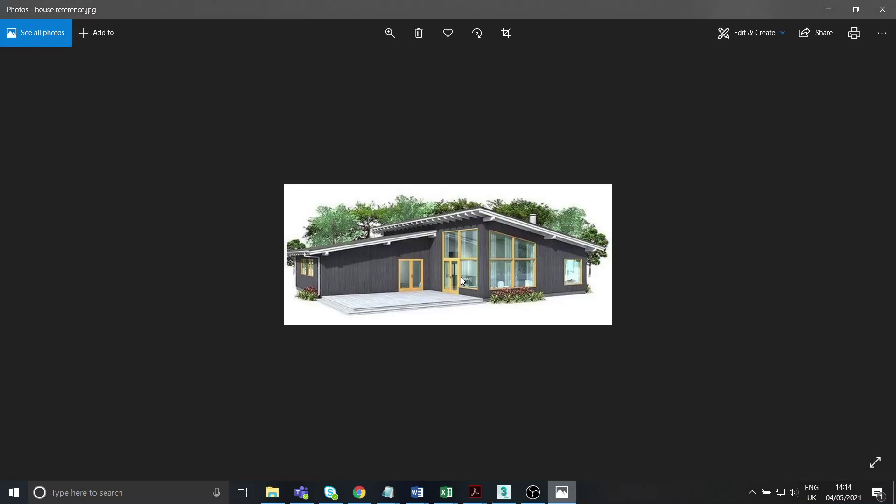
left_click(559, 495)
Step: Finish editing the wall polygons and copy the small gable window along the wall into the wide gable opening
middle_click_drag(509, 318, 455, 294, "alt")
scroll(494, 284, "down", 3)
left_click(823, 133)
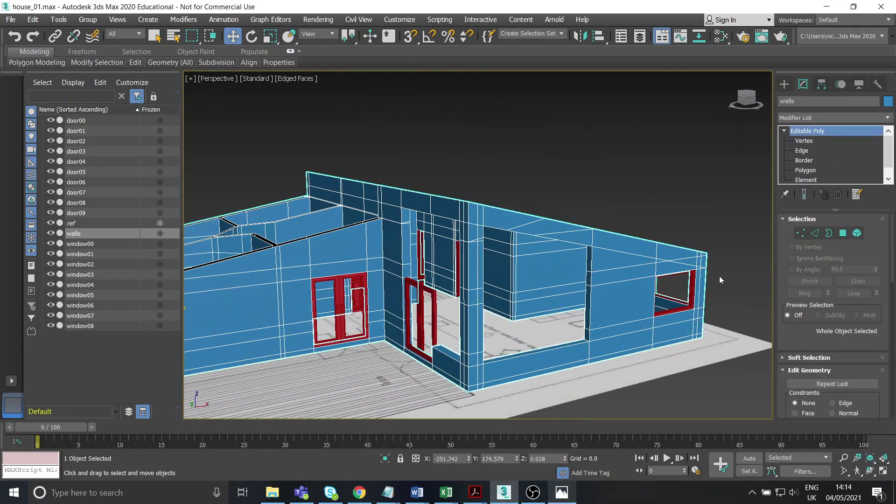
left_click(692, 306)
middle_click_drag(692, 305, 681, 298, "alt")
left_click_drag(700, 299, 553, 318)
left_click(451, 295)
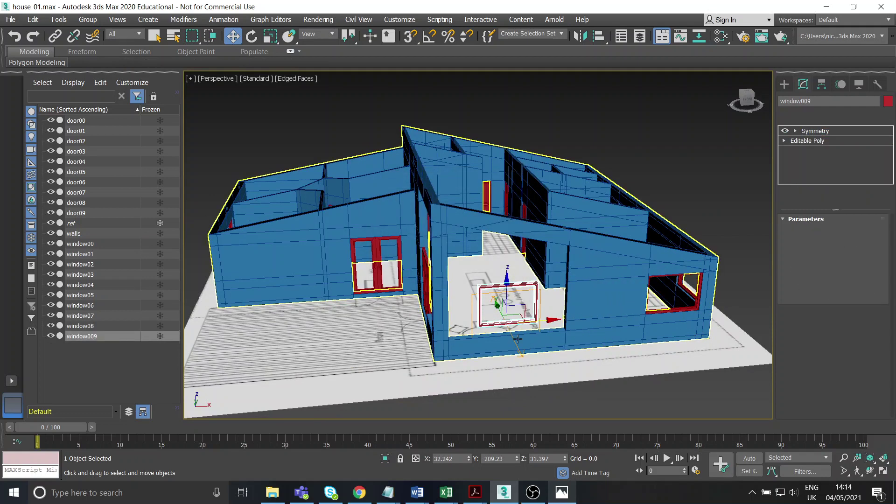
Step: Move the copied window along the X axis toward the corner post, to about X 3.5
key("z")
left_click_drag(508, 315, 405, 312)
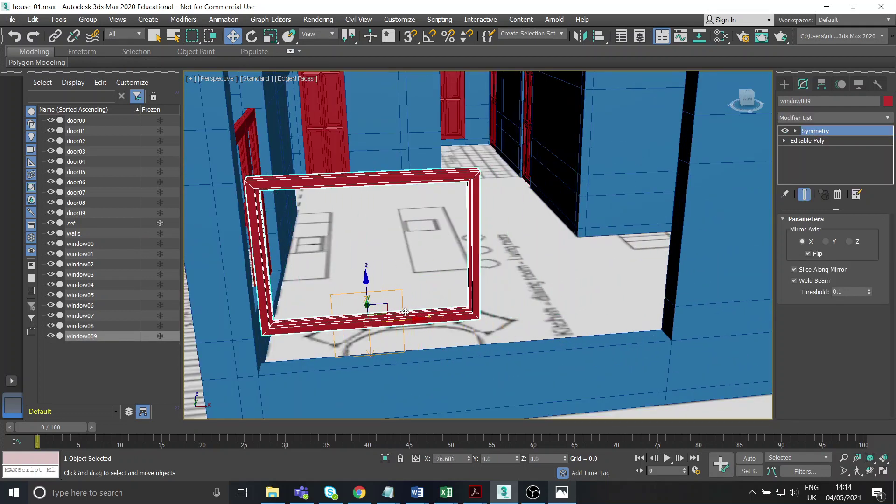
middle_click_drag(382, 316, 444, 295, "alt")
scroll(474, 310, "up", 3)
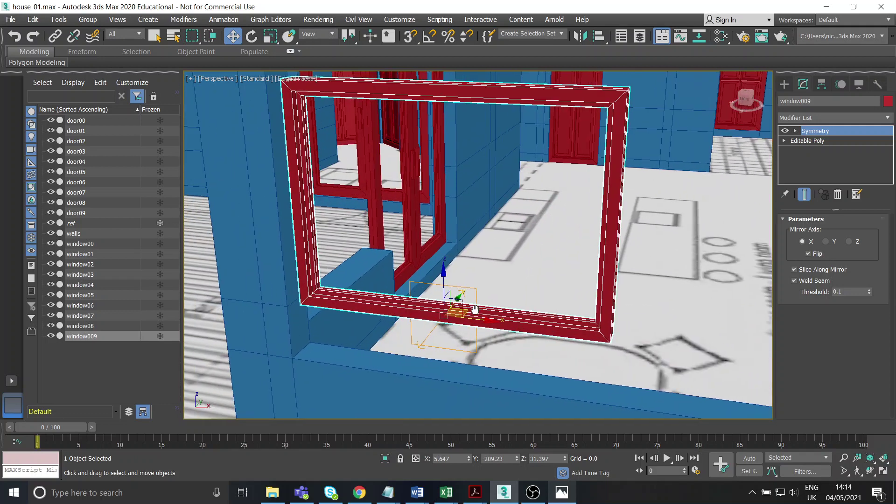
left_click_drag(487, 318, 472, 318)
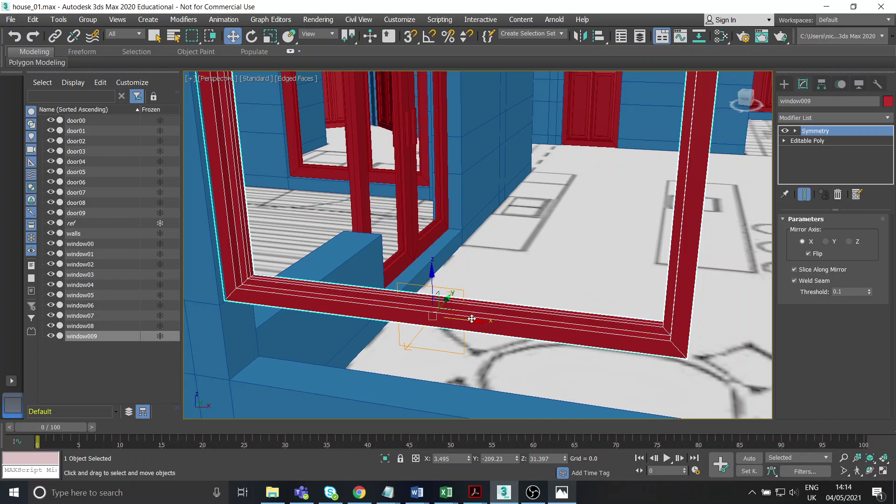
Step: Edit the window frame's vertices and lower its bottom edge onto the sill of the gable opening, to about Z 22.3
scroll(471, 319, "down", 4)
middle_click_drag(471, 319, 494, 275, "alt")
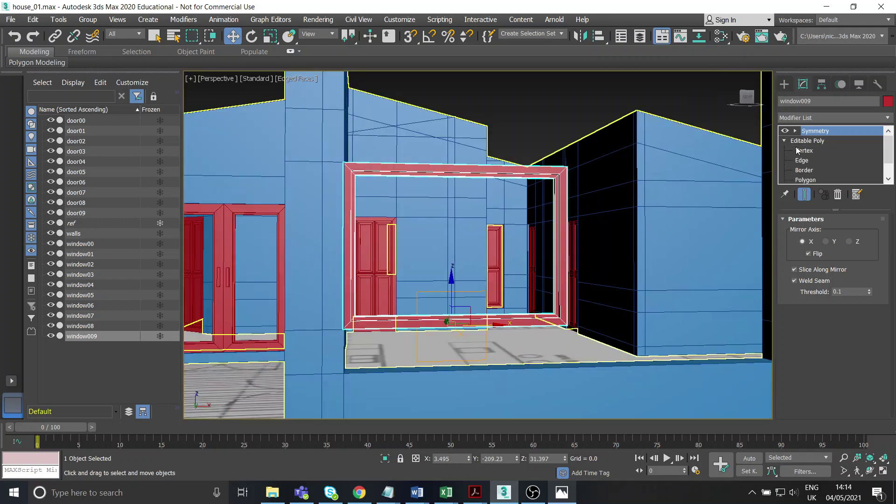
left_click(801, 150)
mouse_move(550, 220)
middle_mouse_down("alt")
mouse_move(565, 236)
mouse_move(551, 235)
middle_mouse_up("alt")
left_click(806, 195)
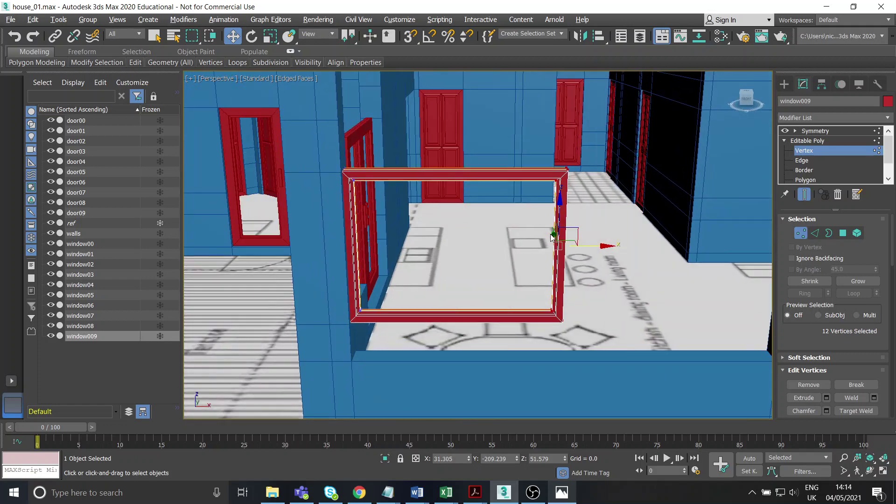
left_click_drag(594, 359, 593, 358)
middle_click_drag(593, 358, 494, 286, "alt")
left_click_drag(456, 262, 447, 352)
scroll(446, 348, "up", 4)
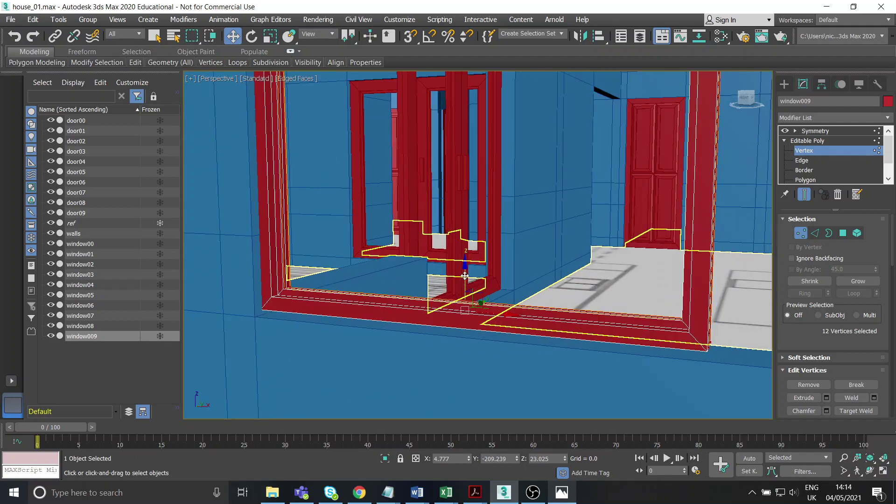
left_click_drag(466, 278, 468, 282)
scroll(467, 281, "down", 5)
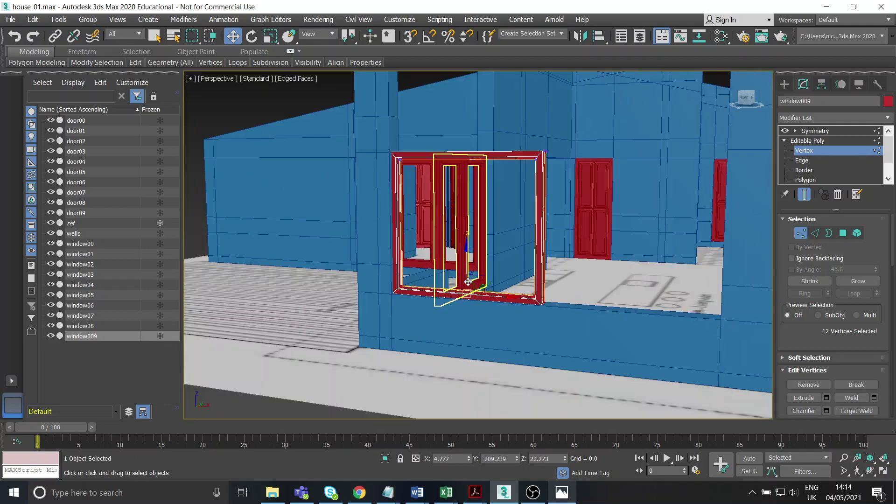
middle_click_drag(466, 281, 538, 222, "alt")
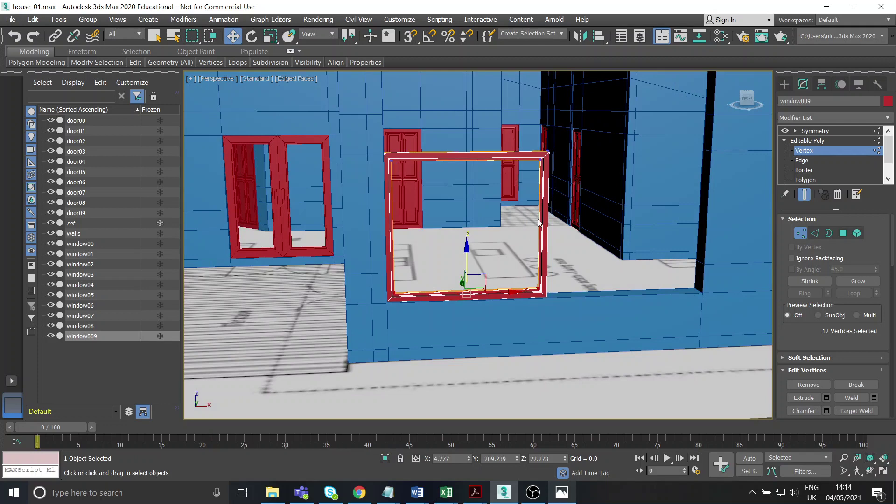
left_click(802, 142)
Step: Copy the window frame straight up and seat the copy on top of the lower frame, at about Z 82.3
scroll(616, 332, "down", 4)
middle_click_drag(617, 332, 538, 284, "alt")
left_click_drag(535, 272, 545, 193, "shift")
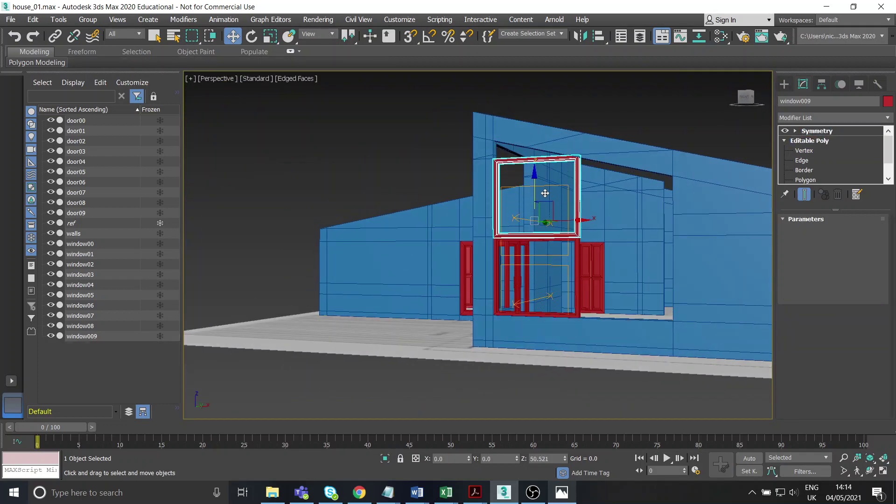
left_click(449, 290)
scroll(422, 257, "up", 5)
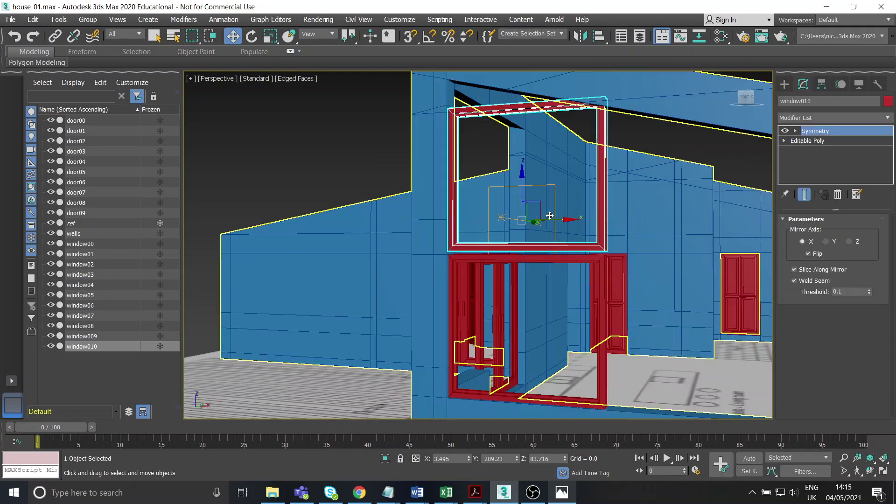
scroll(422, 256, "down", 5)
scroll(502, 207, "up", 3)
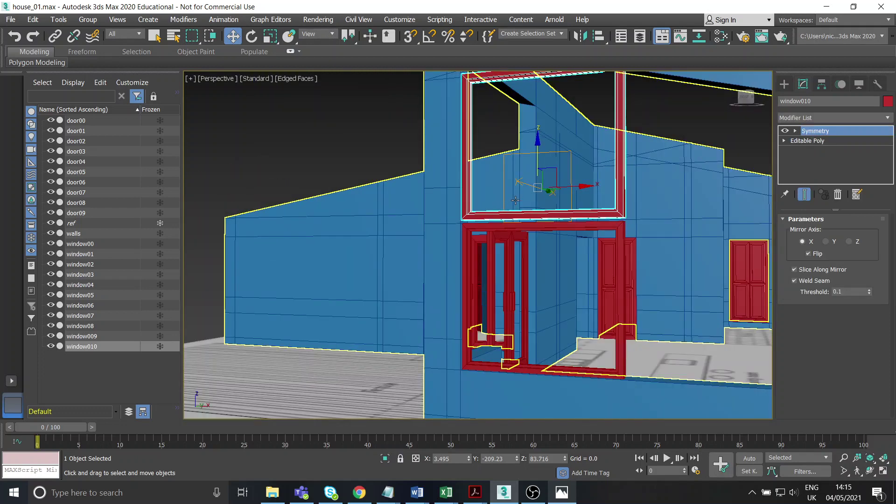
scroll(515, 200, "up", 4)
left_click_drag(567, 137, 567, 146)
Step: Edit the upper frame's vertices with the end result shown and lower its top corner farther from the corner post to about Z 119
left_click(784, 140)
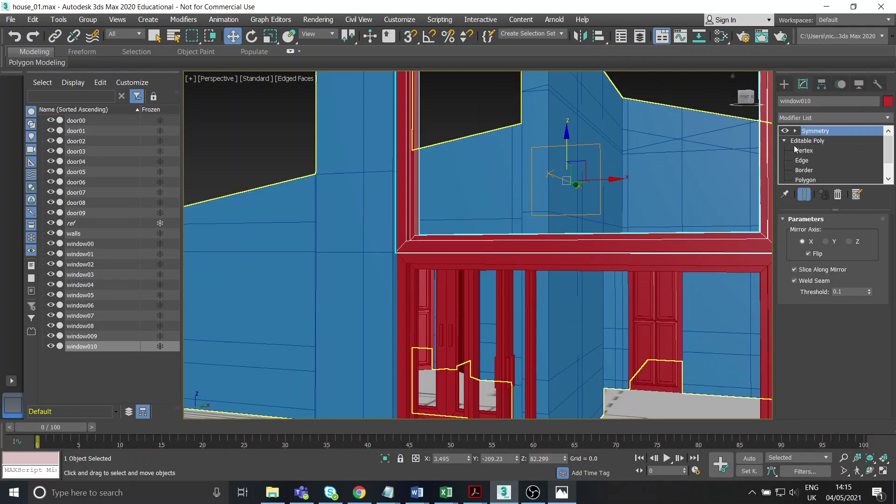
left_click(808, 140)
left_click(803, 150)
middle_click_drag(425, 219, 421, 242)
scroll(421, 244, "down", 2)
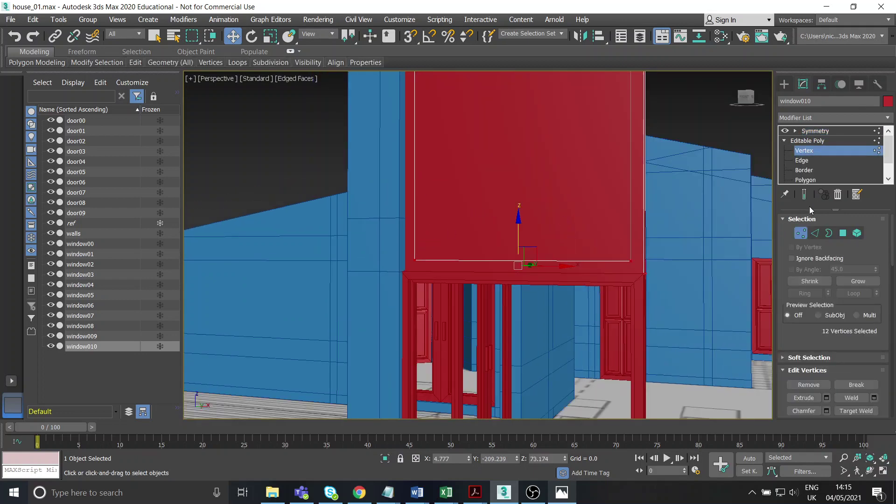
left_click(803, 195)
middle_click_drag(480, 215, 453, 275)
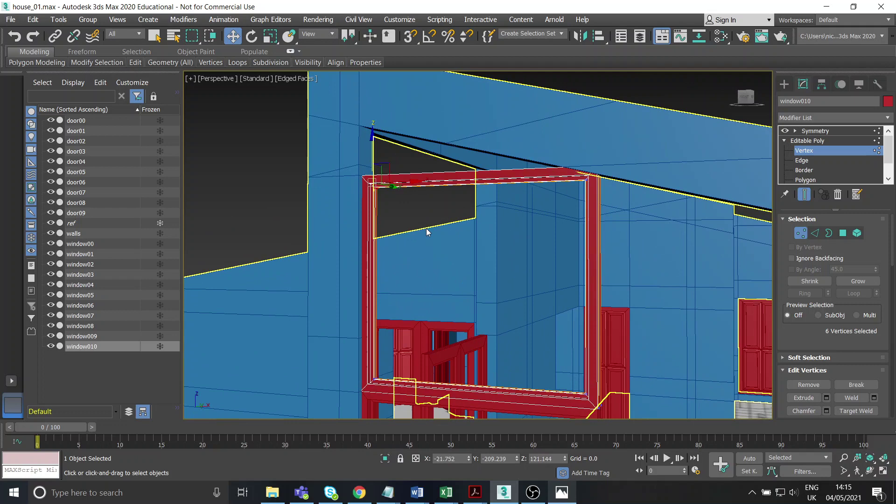
middle_click_drag(427, 232, 472, 204, "alt")
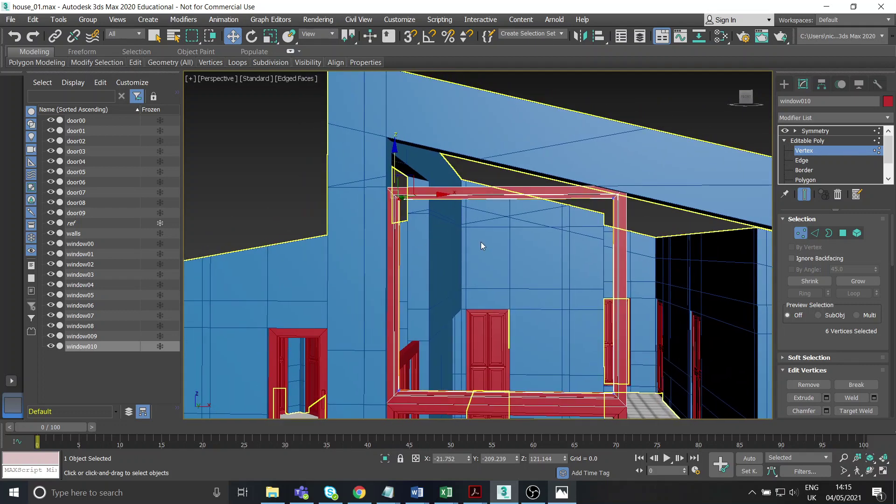
middle_click_drag(518, 247, 522, 247)
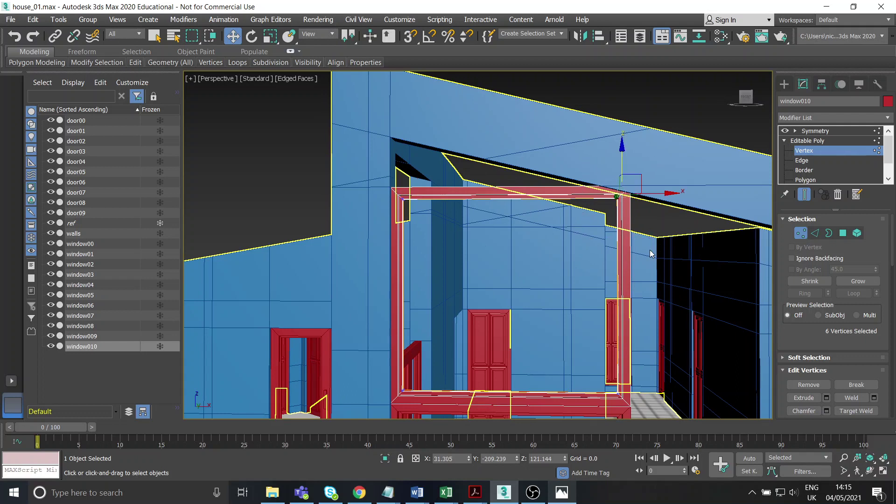
middle_click_drag(650, 250, 643, 252)
left_click_drag(615, 158, 619, 171)
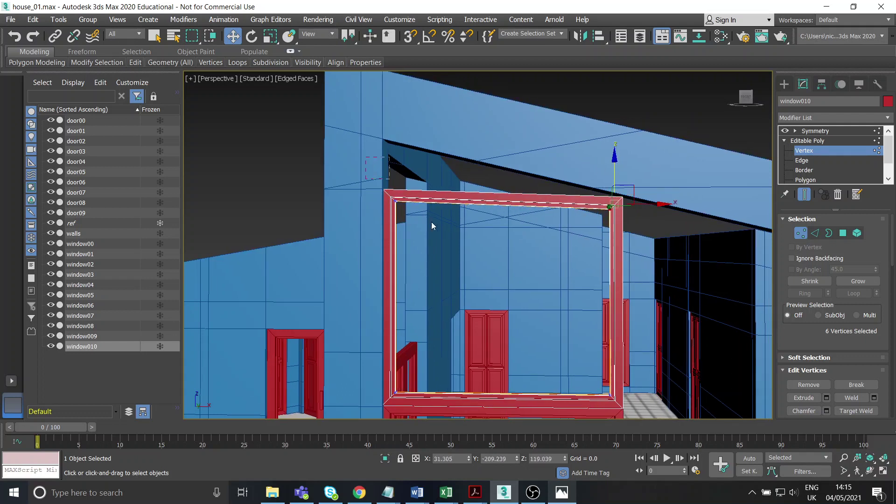
Step: Raise the upper frame's top corner beside the corner post to follow the sloped opening, and finish the vertex editing
middle_click_drag(449, 254, 398, 202, "alt")
left_click_drag(393, 194, 390, 152)
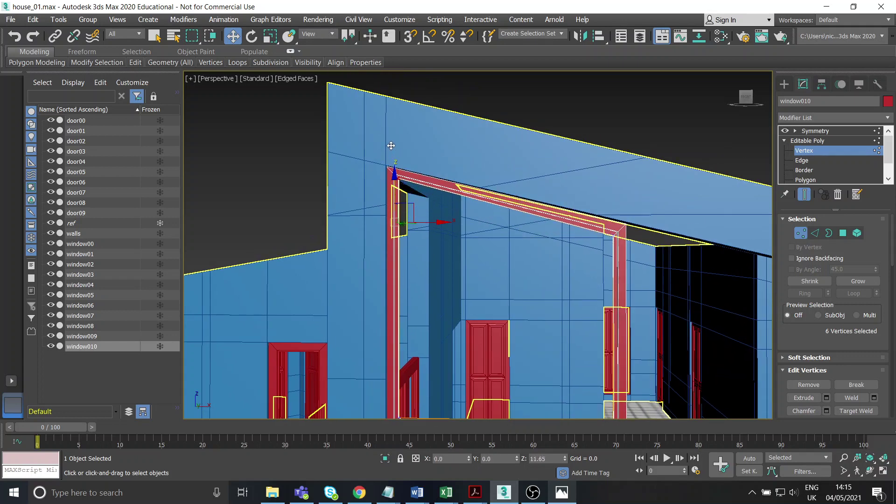
middle_click_drag(476, 247, 399, 154, "alt")
left_click_drag(399, 154, 395, 131)
scroll(419, 186, "down", 5)
mouse_move(419, 190)
middle_mouse_down("alt")
mouse_move(449, 205)
mouse_move(435, 191)
middle_mouse_up("alt")
scroll(451, 225, "down", 3)
middle_click_drag(452, 225, 474, 275, "alt")
left_click(621, 164)
Step: Inspect the fitted gable frames, the corner door opening and the rest of the house from several angles
middle_click_drag(471, 313, 521, 255, "alt")
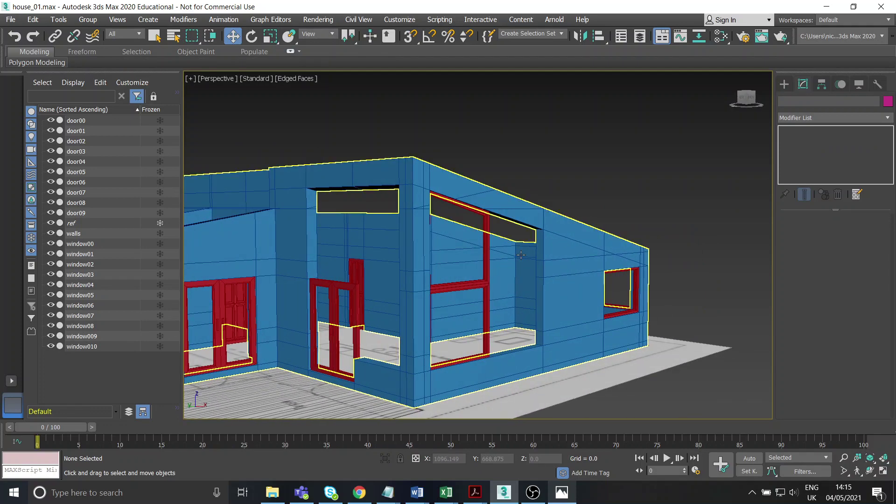
middle_click_drag(387, 287, 398, 173, "alt")
middle_click_drag(389, 266, 510, 217, "alt")
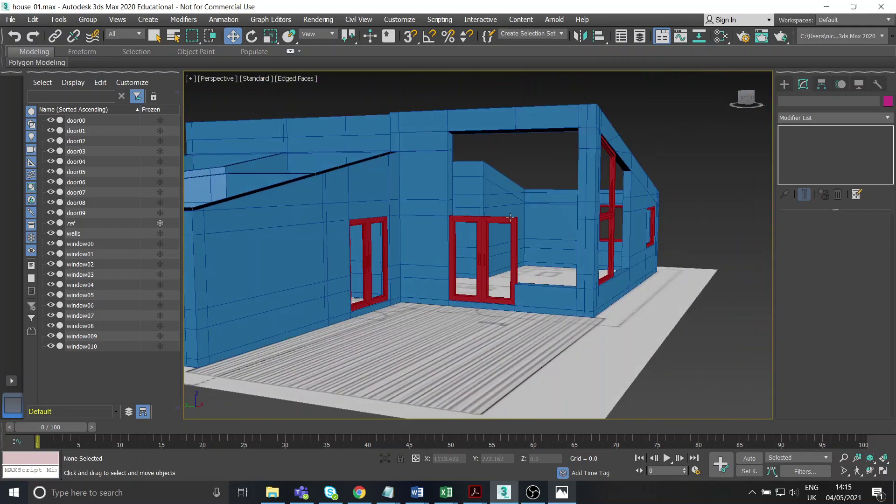
middle_click_drag(549, 244, 336, 262, "alt")
middle_click_drag(576, 266, 434, 248)
middle_click_drag(551, 241, 577, 233, "alt")
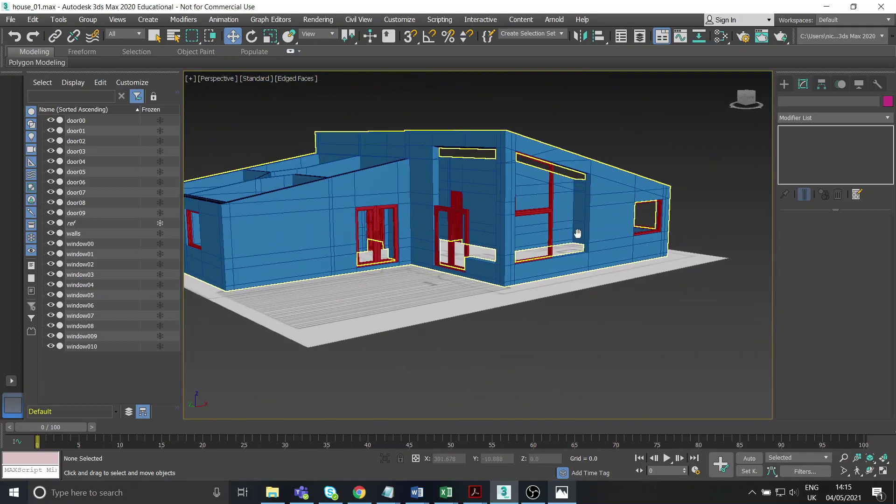
left_click(533, 493)
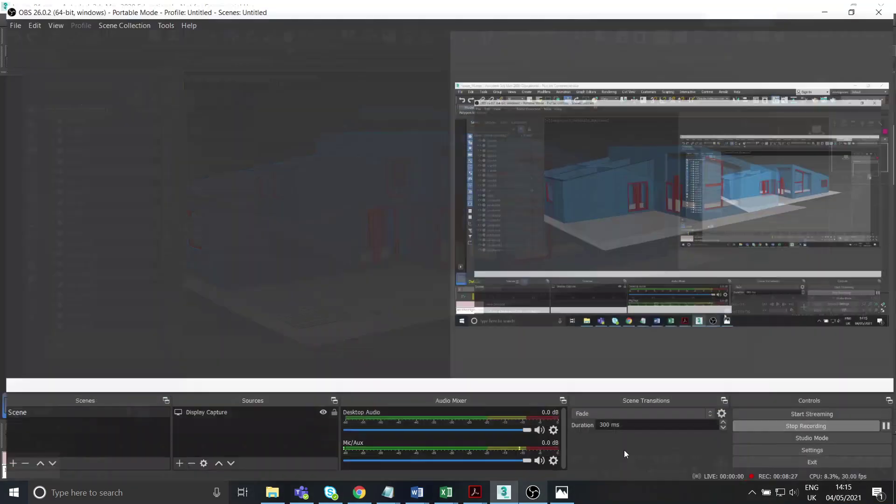